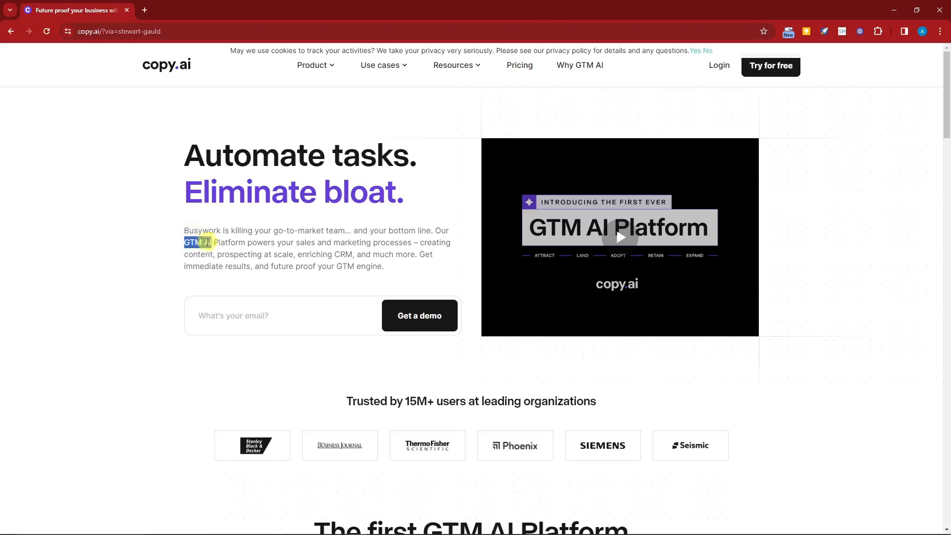
Examine the Copy.ai home page, including the GTM AI introduction, trusted organizations and platform overview.
left_click_drag(183, 241, 202, 242)
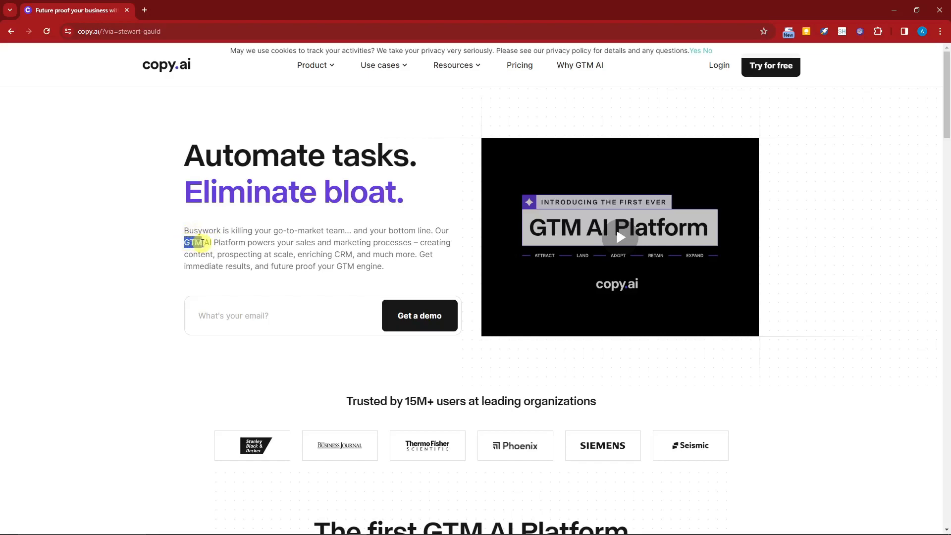
left_click(164, 240)
scroll(180, 263, "down", 9)
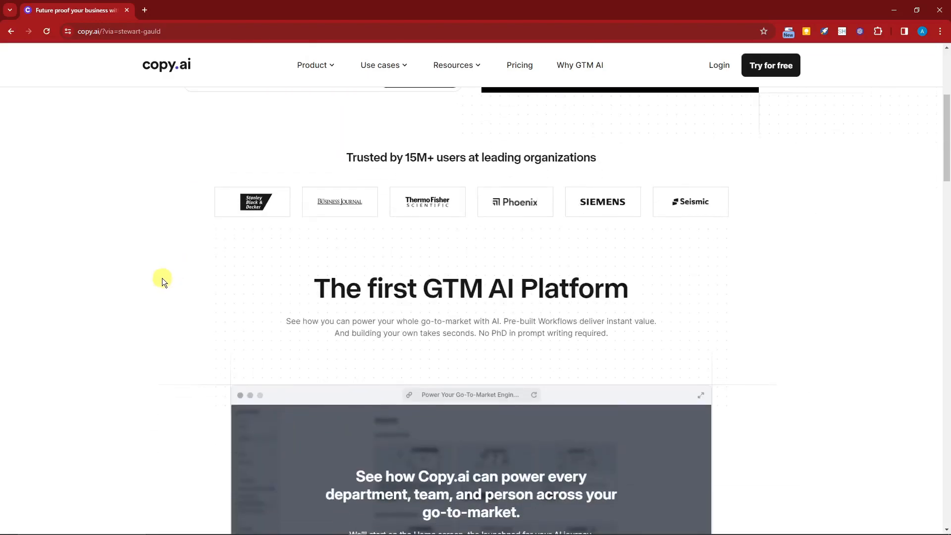
scroll(169, 277, "down", 3)
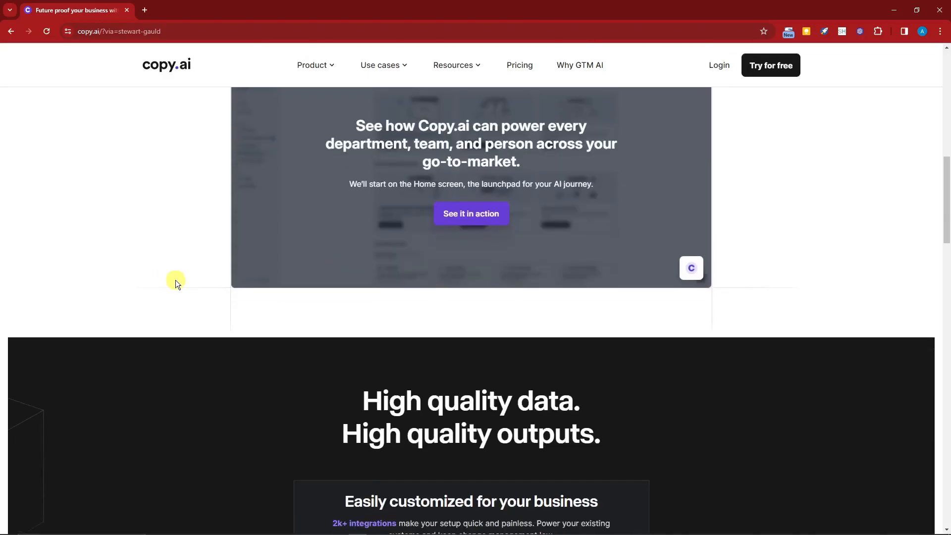
scroll(179, 280, "up", 5)
scroll(179, 280, "up", 7)
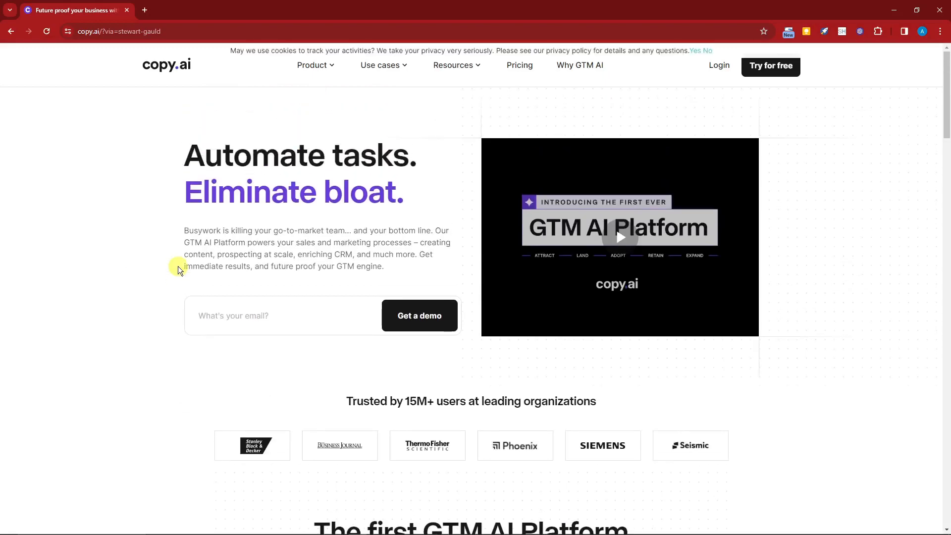
scroll(178, 267, "down", 8)
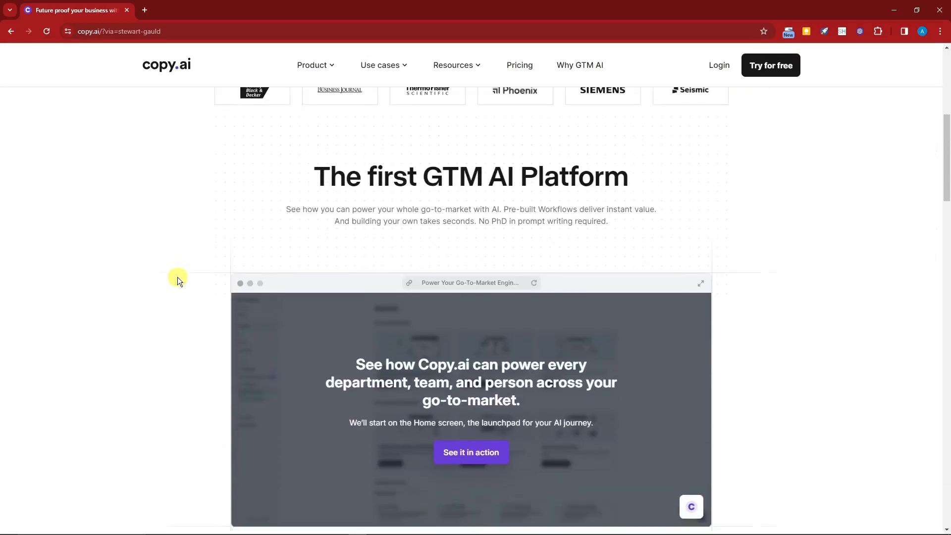
scroll(177, 278, "up", 3)
scroll(171, 283, "up", 4)
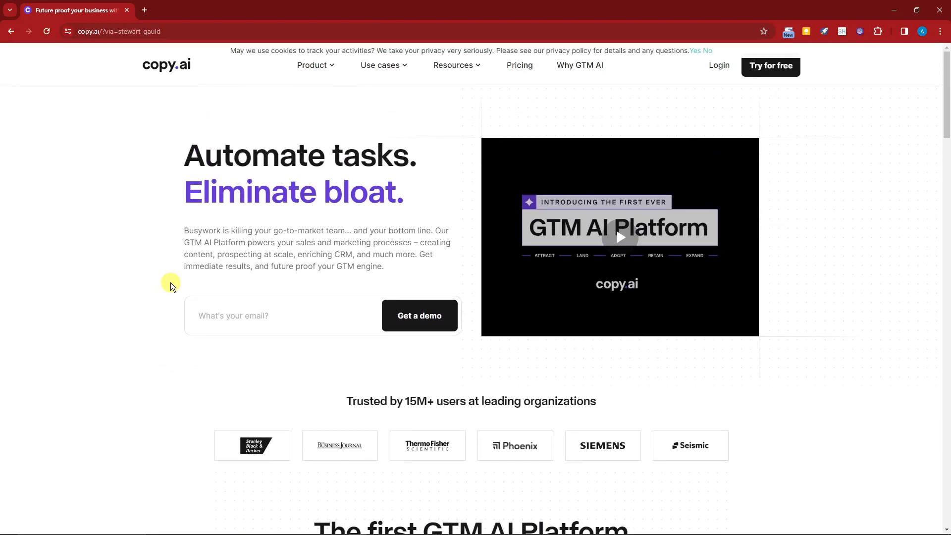
scroll(170, 283, "down", 1)
scroll(170, 282, "up", 1)
Open the Pricing page in a new tab and review the Free, Pro, Team and Enterprise plans.
right_click(522, 66)
left_click(534, 76)
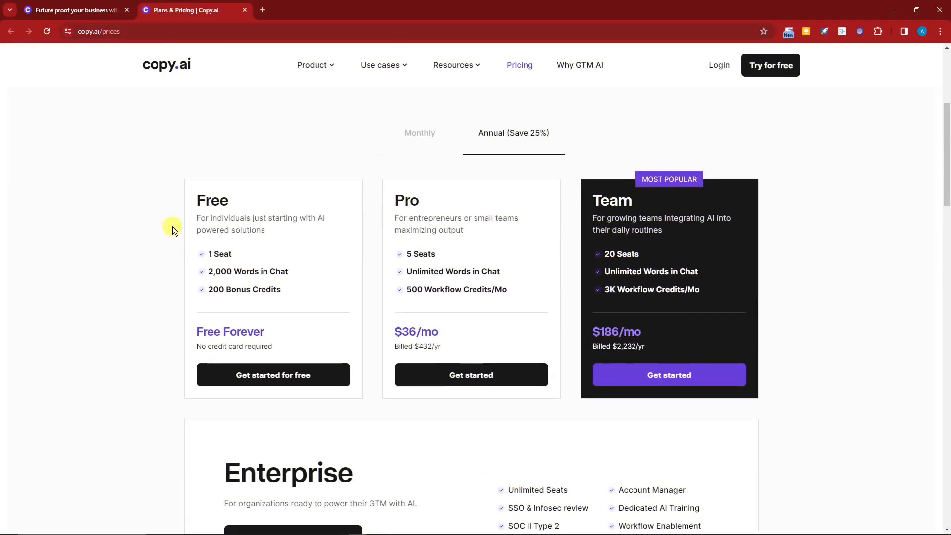
scroll(172, 227, "down", 1)
scroll(172, 226, "down", 2)
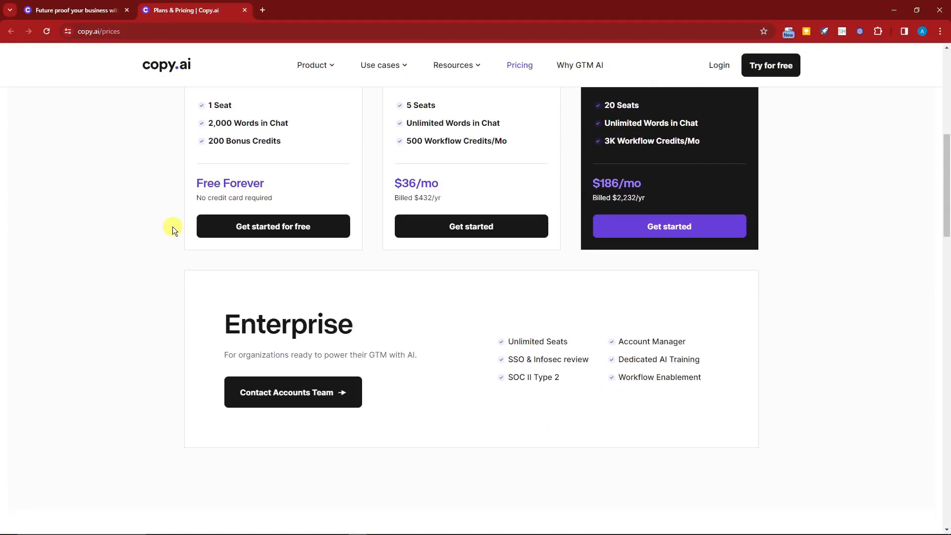
scroll(172, 227, "up", 1)
scroll(268, 178, "up", 1)
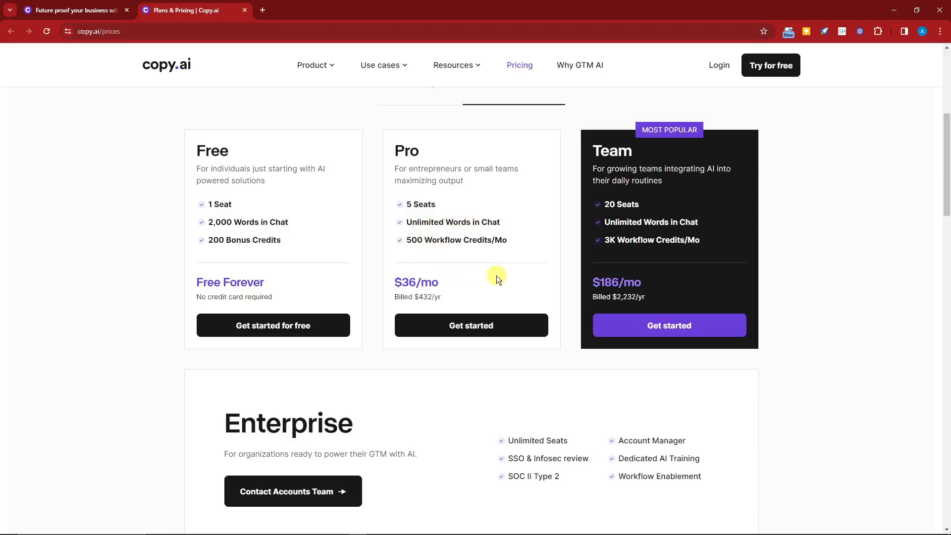
scroll(390, 360, "down", 3)
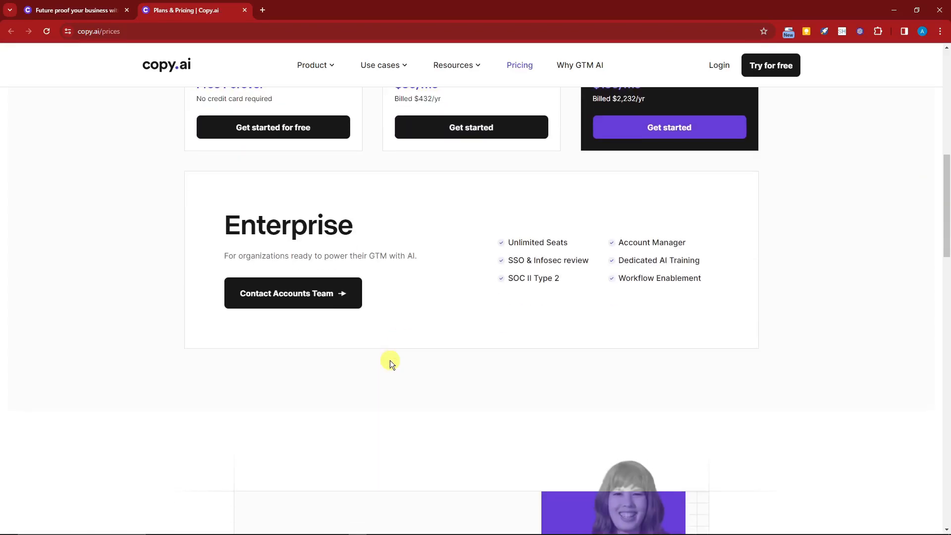
scroll(390, 370, "up", 2)
scroll(382, 425, "down", 2)
scroll(383, 424, "up", 6)
scroll(384, 425, "up", 2)
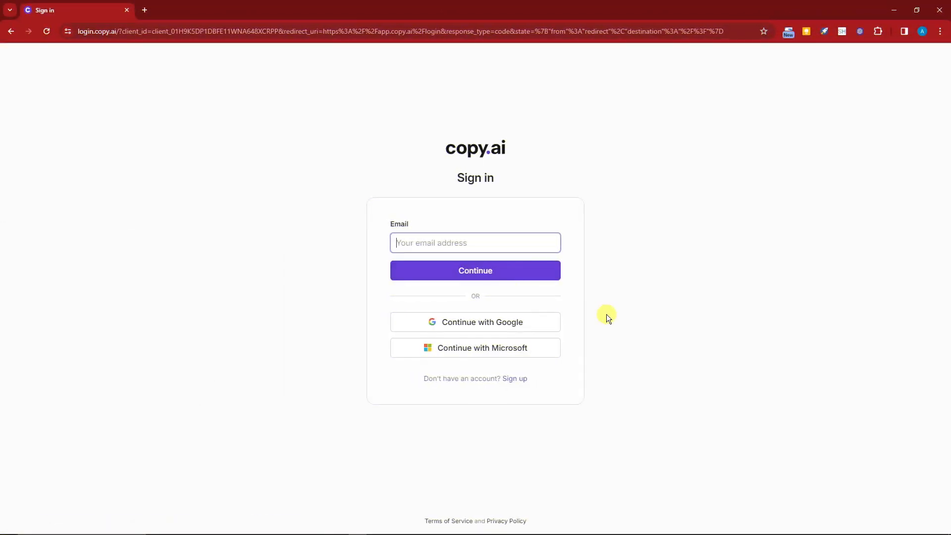
Sign in to Copy.ai with the existing Google account.
left_click(521, 321)
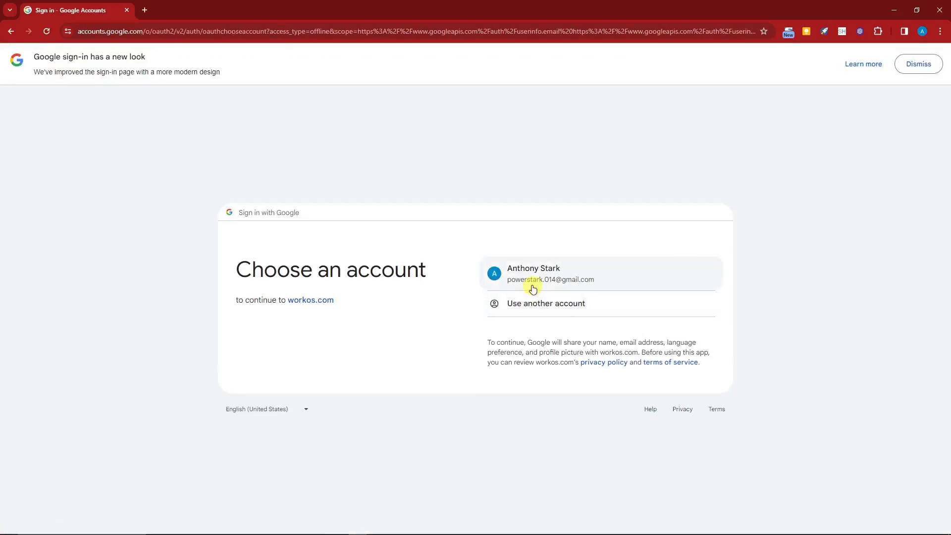
left_click(533, 284)
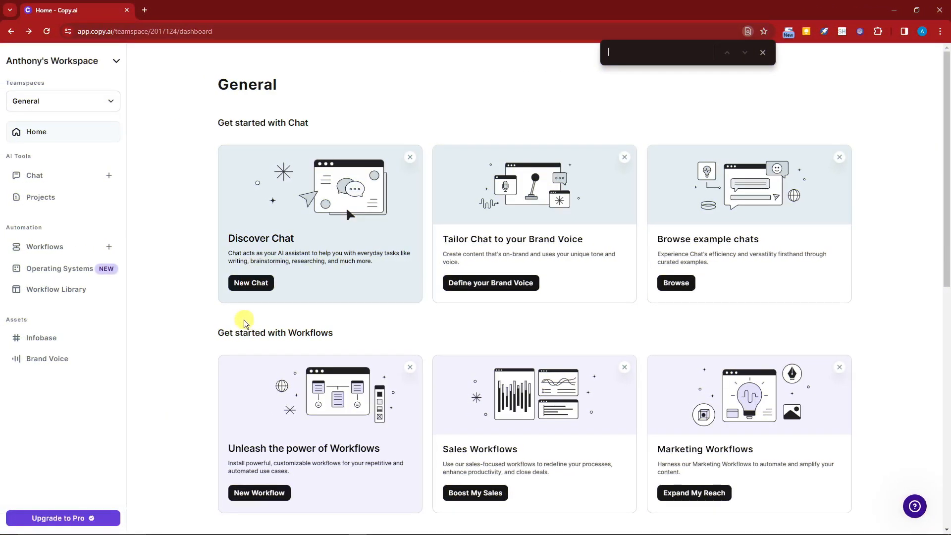
Examine the General dashboard's Chat and Workflows starter cards, teamspace activity and Learn more section.
scroll(245, 324, "down", 1)
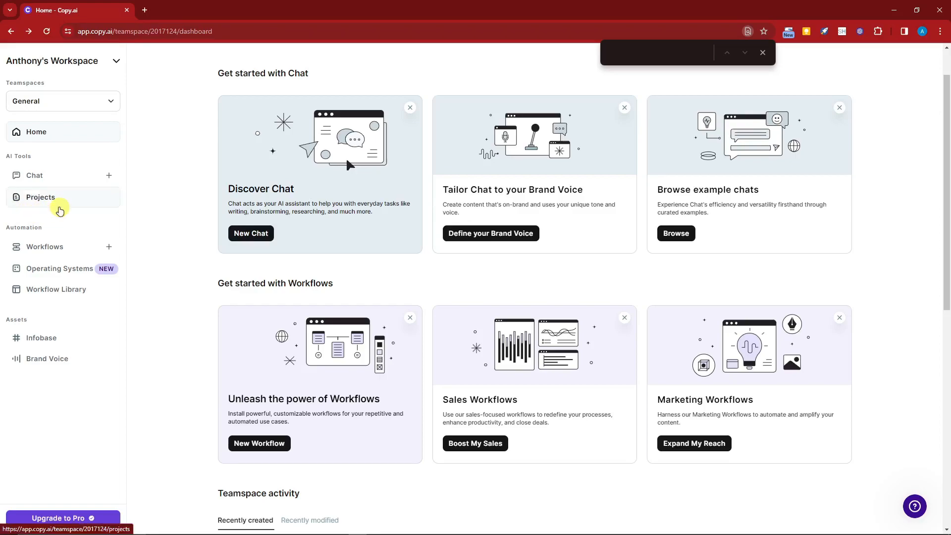
scroll(214, 273, "down", 4)
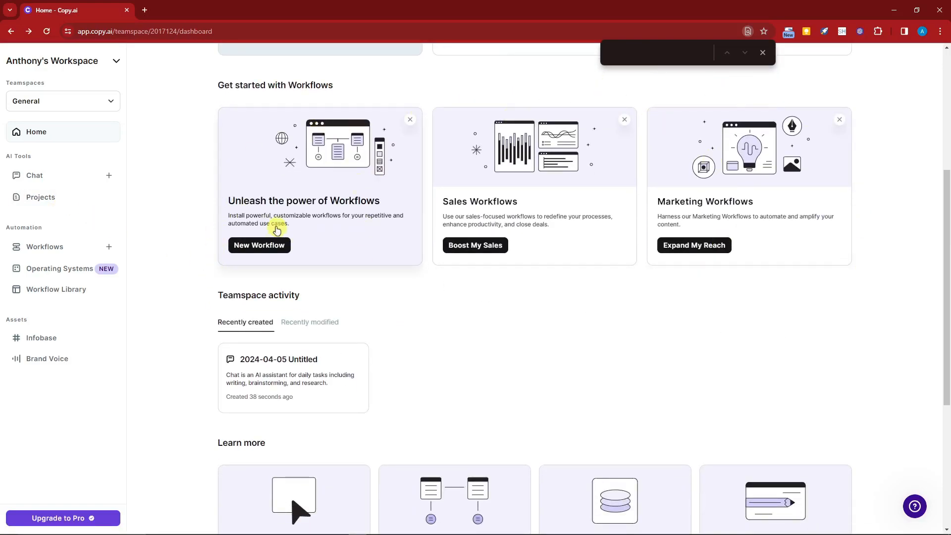
scroll(263, 222, "up", 1)
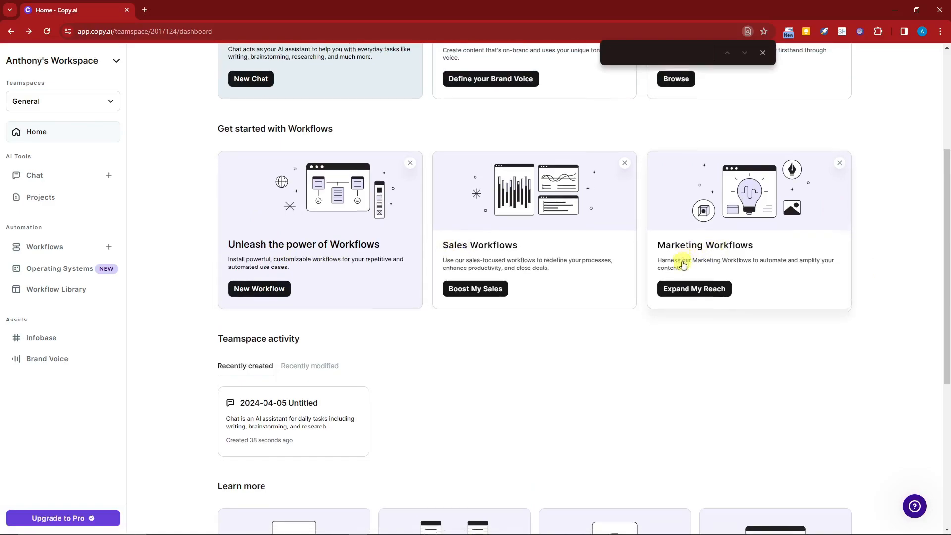
scroll(681, 263, "down", 2)
scroll(333, 303, "down", 2)
scroll(354, 318, "up", 7)
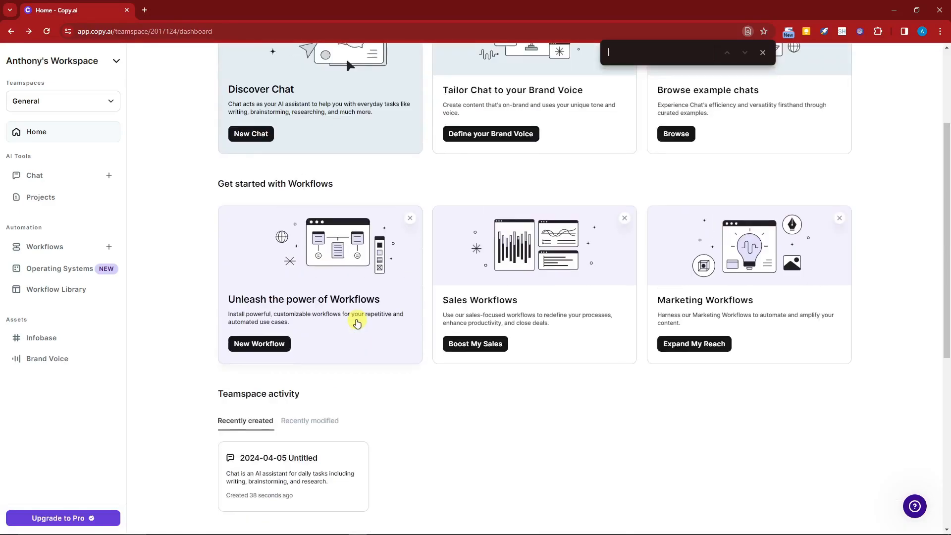
scroll(363, 317, "up", 1)
scroll(387, 312, "down", 2)
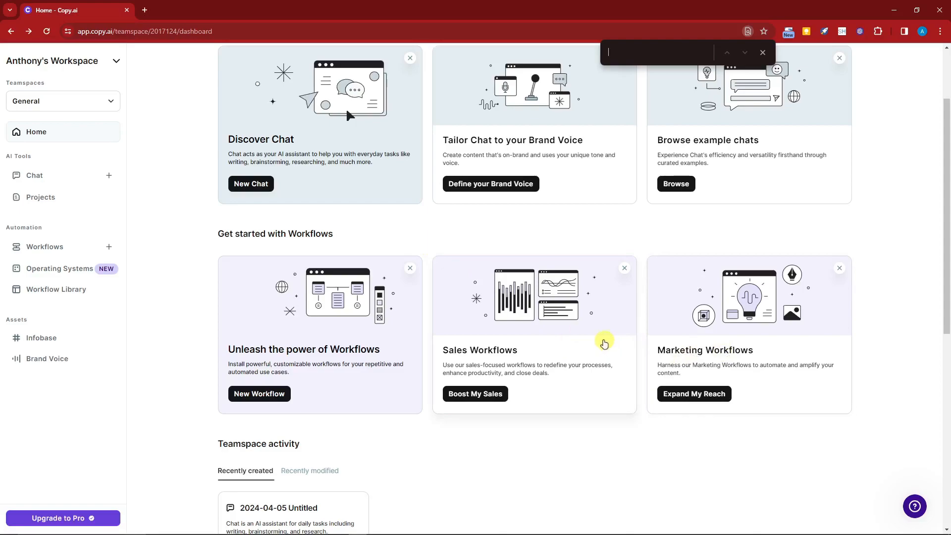
scroll(605, 344, "up", 2)
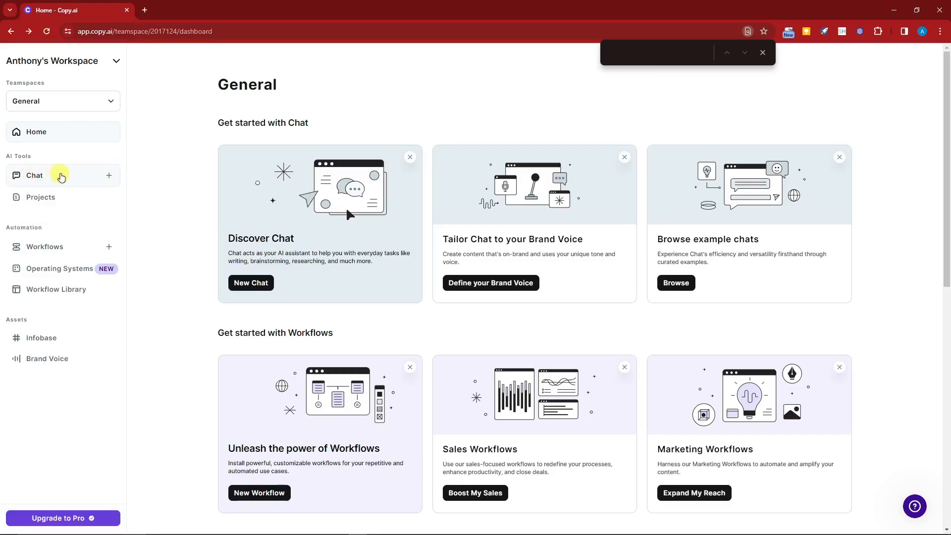
Close the page search, open a new chat and review its Real-Time Search, Long Form Content and Brainstorm Ideas examples.
left_click(762, 52)
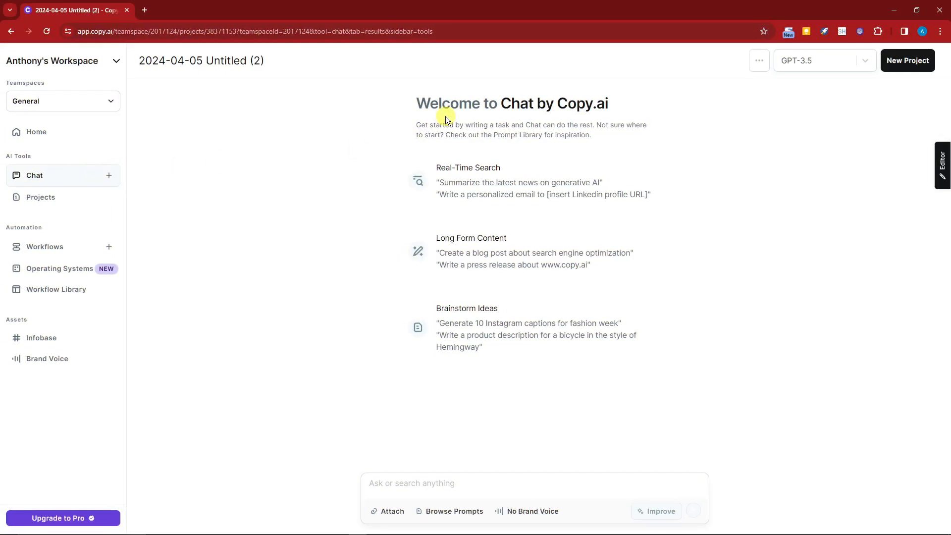
left_click_drag(435, 167, 501, 167)
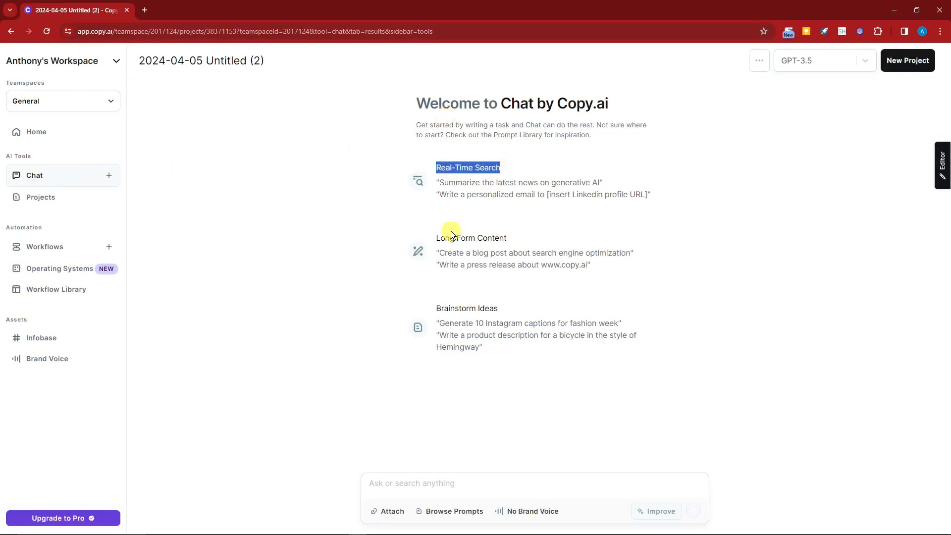
left_click_drag(434, 238, 510, 240)
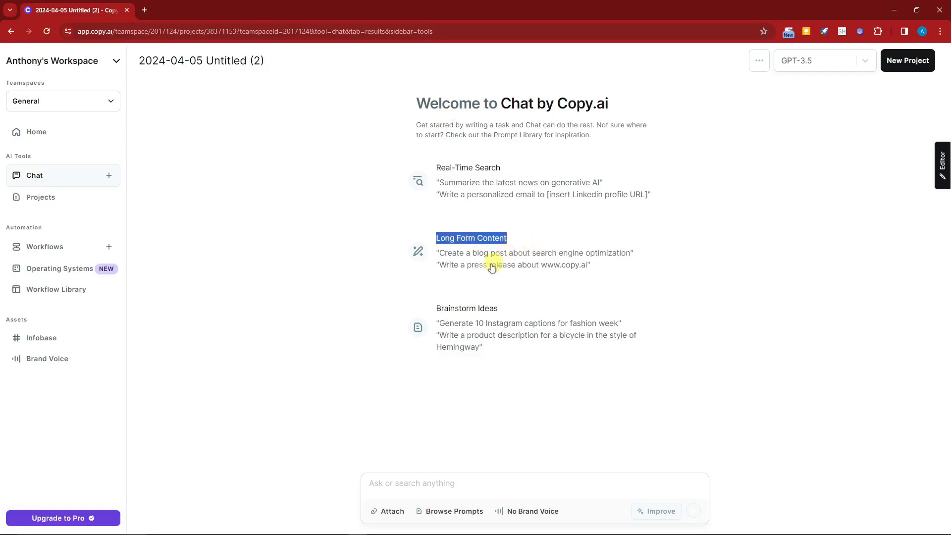
left_click_drag(433, 308, 495, 305)
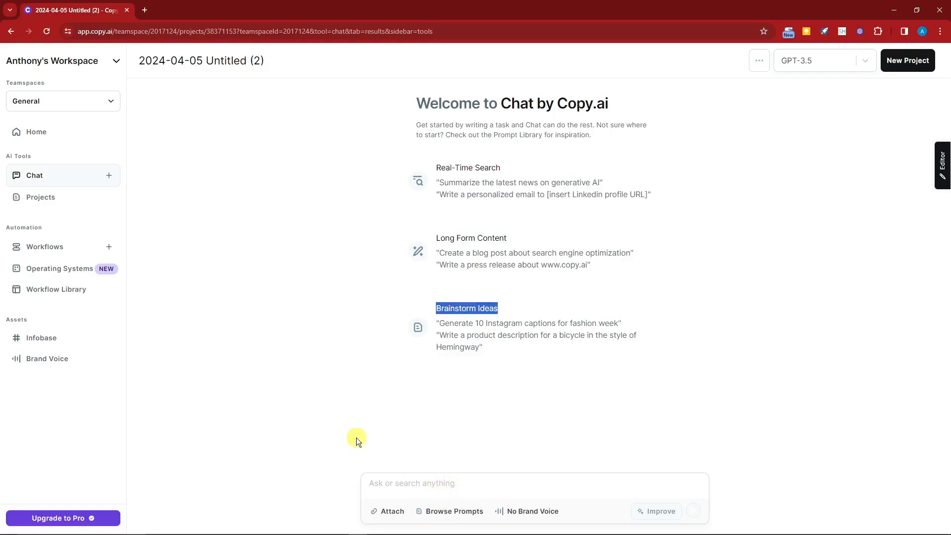
Check which AI models and project actions are available for the chat.
left_click(866, 61)
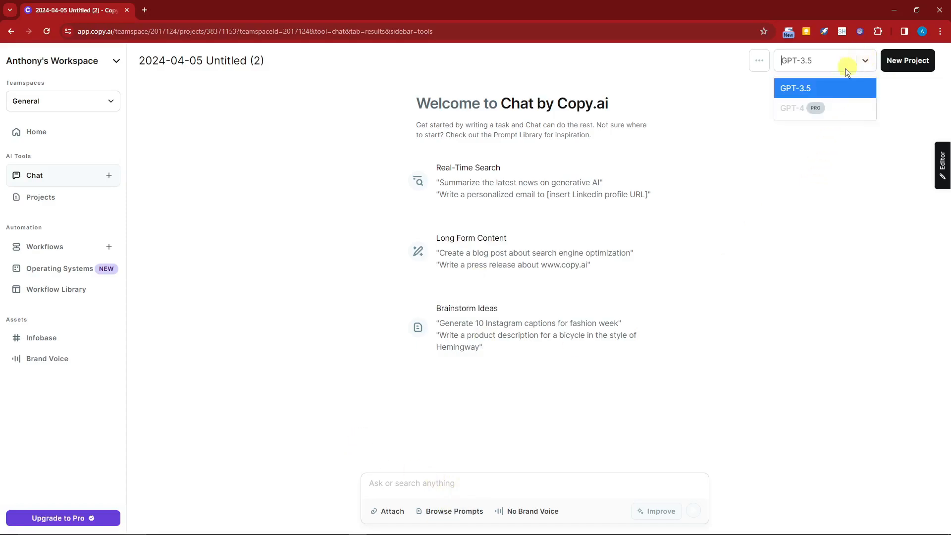
left_click(760, 62)
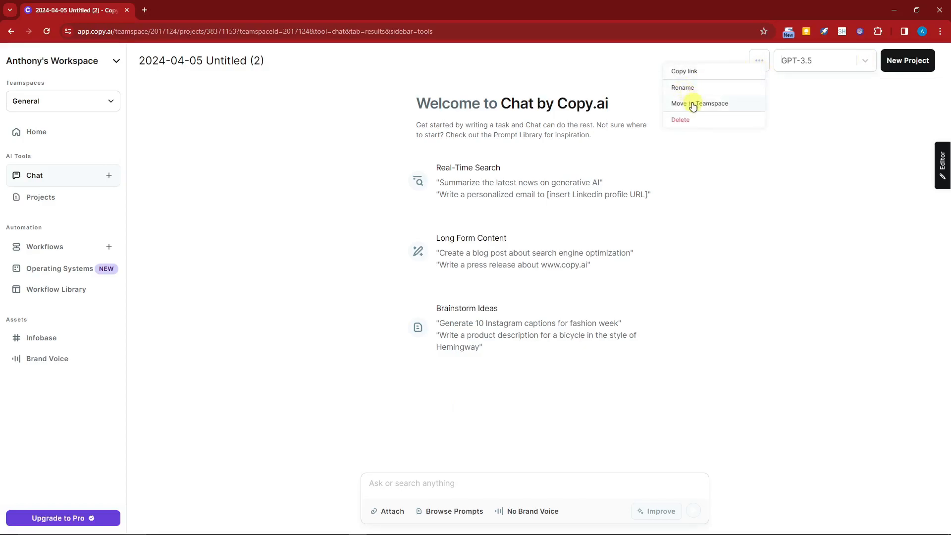
Open the text editor beside the chat, look over its empty document and close it.
left_click(941, 159)
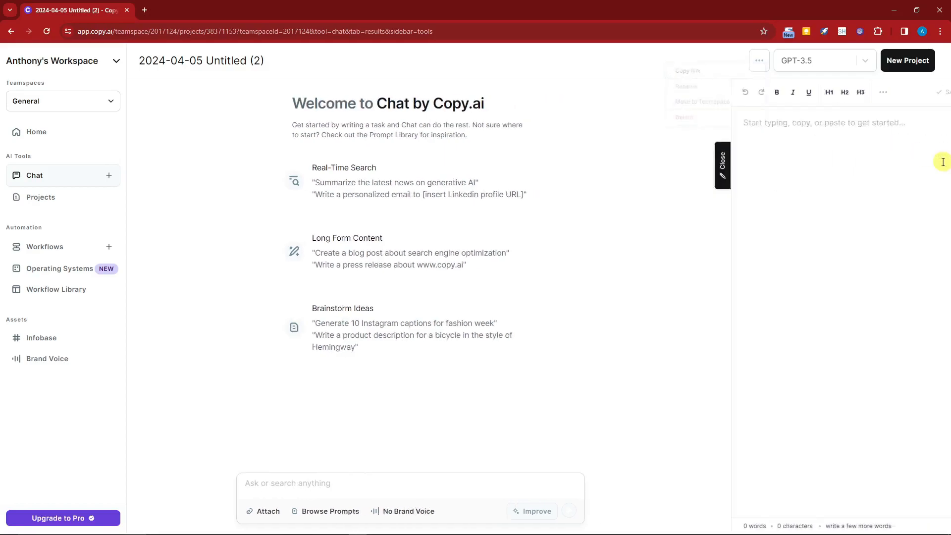
left_click(726, 122)
left_click(641, 177)
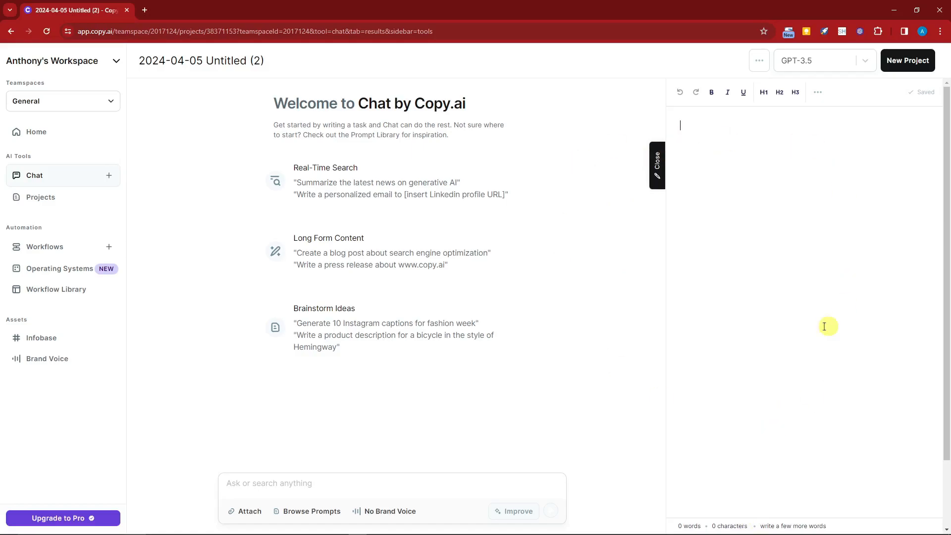
left_click(657, 162)
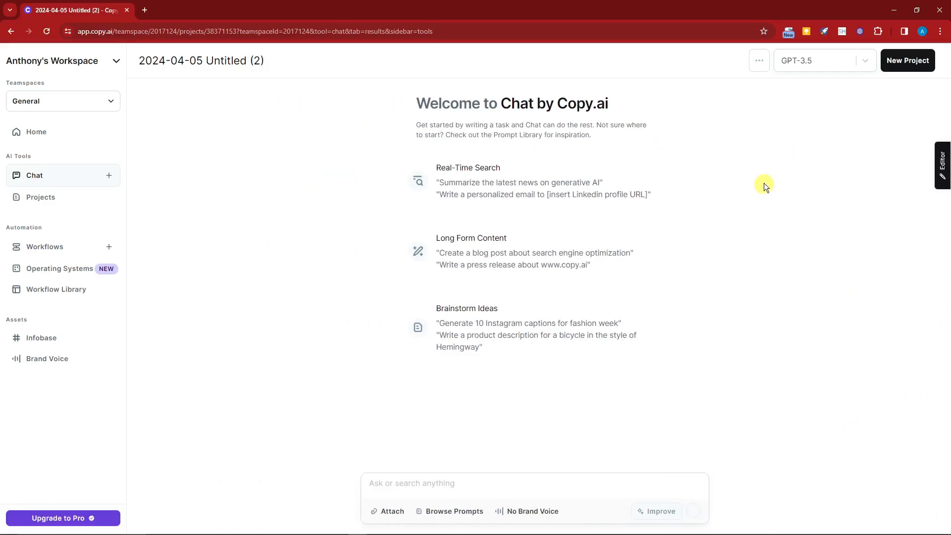
View the chat's project actions and its file attachment dialog, closing both without choosing anything.
left_click(758, 61)
left_click(827, 174)
left_click(391, 515)
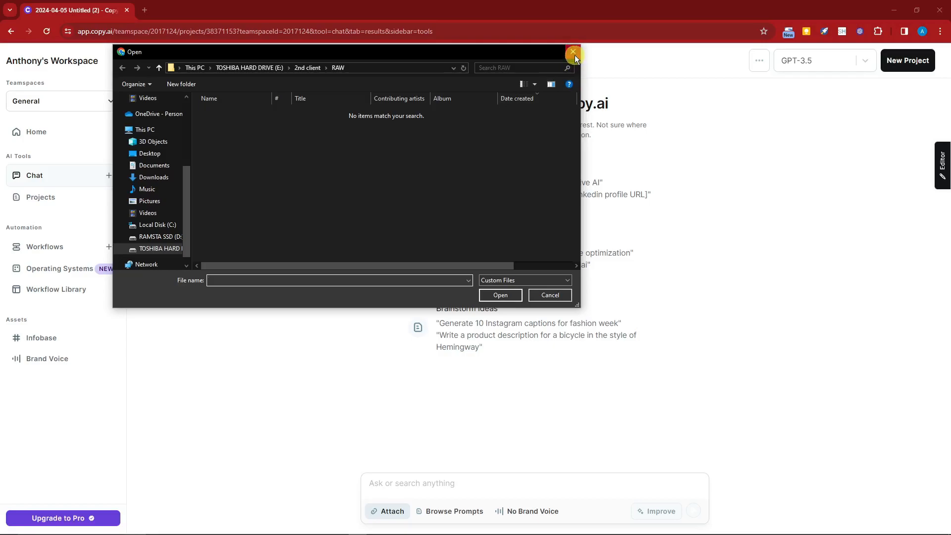
left_click(574, 55)
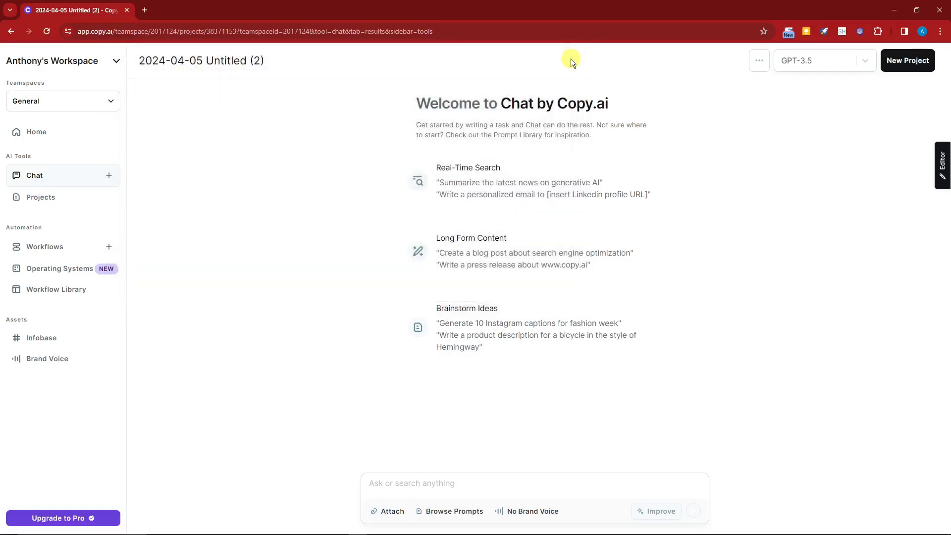
Browse the prompt library's Email Marketing, Recruiting and Social Media categories and close the library.
left_click(484, 330)
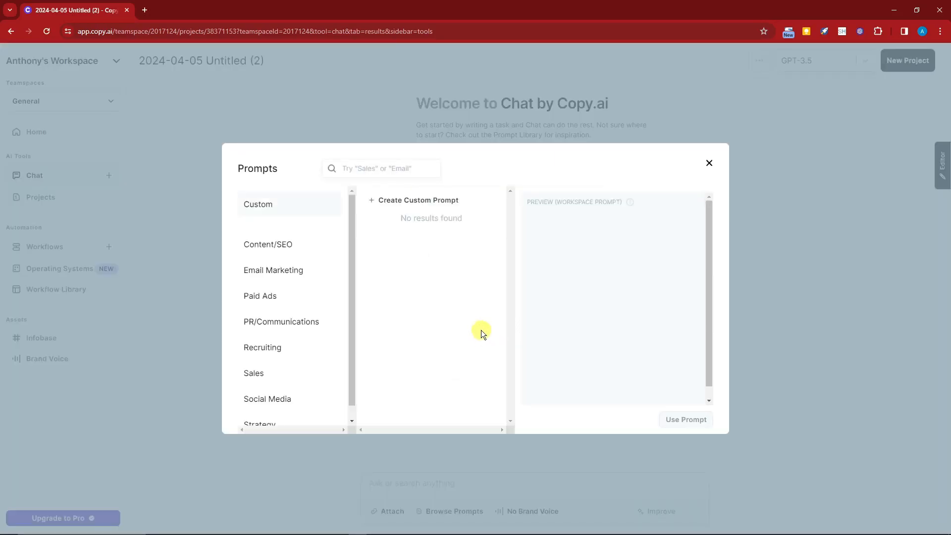
left_click(294, 279)
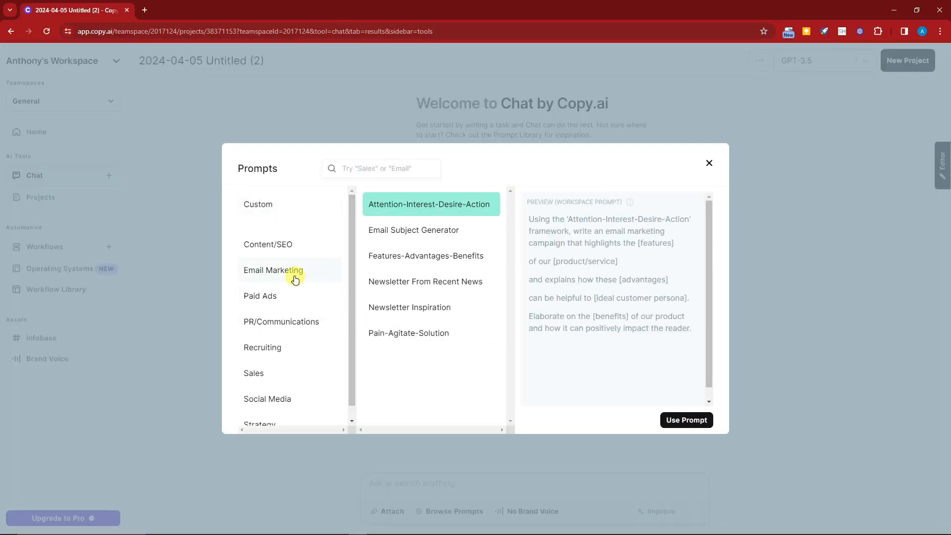
scroll(284, 283, "down", 1)
left_click(277, 335)
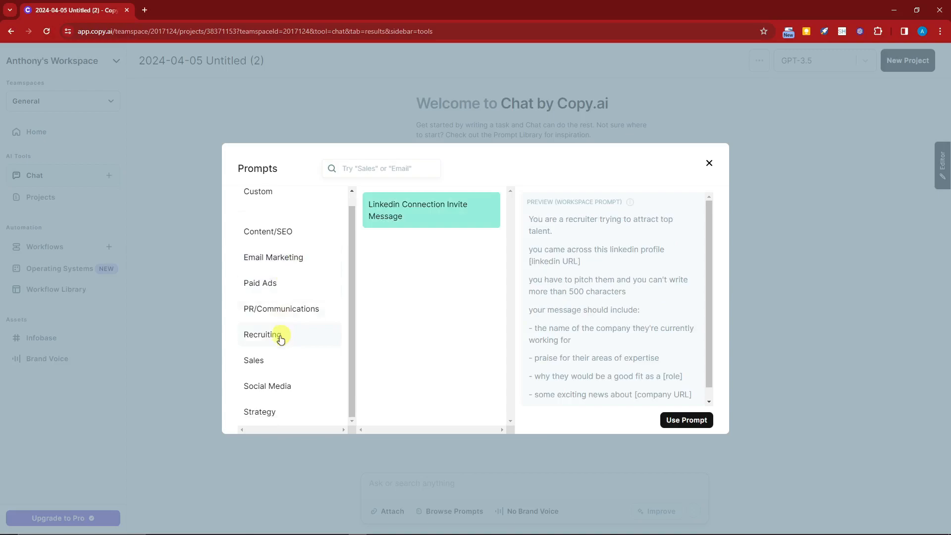
left_click(275, 386)
left_click(709, 163)
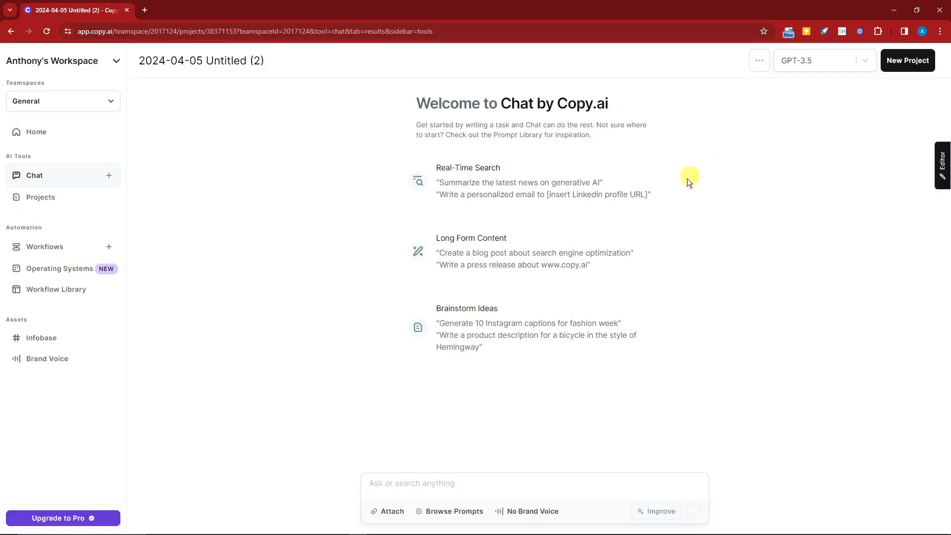
View the chat's brand voice options and close them without adding a brand voice.
left_click(539, 512)
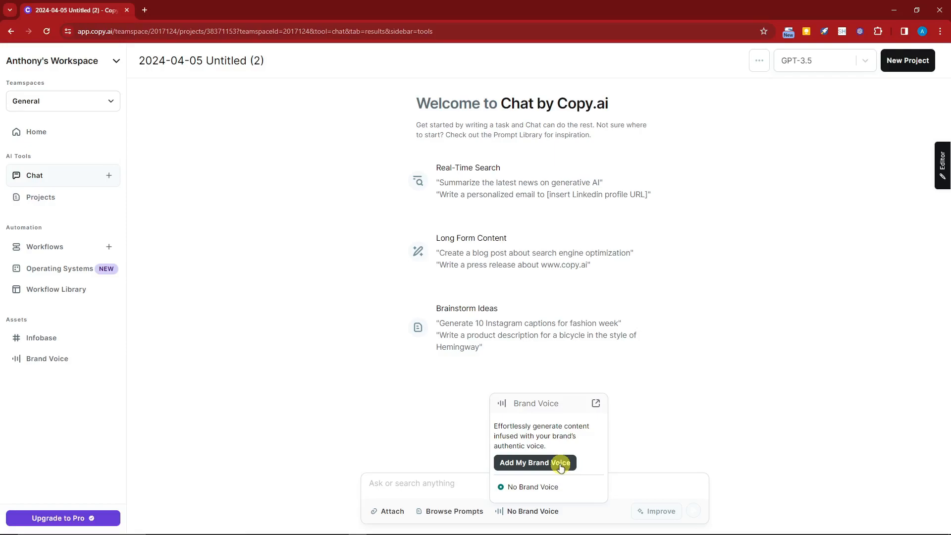
left_click(715, 427)
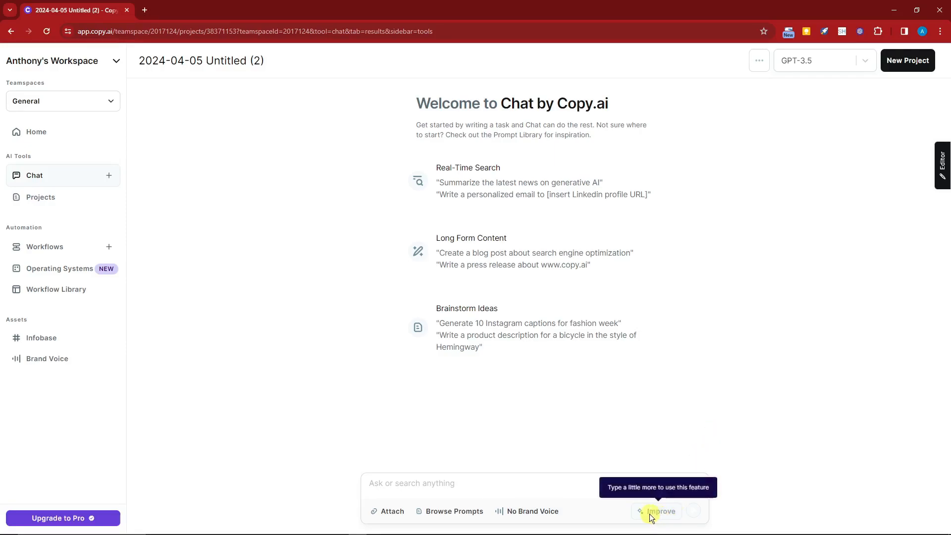
Insert the Generate Content Calendar prompt from the prompt library's Social Media category into the chat message.
left_click(461, 511)
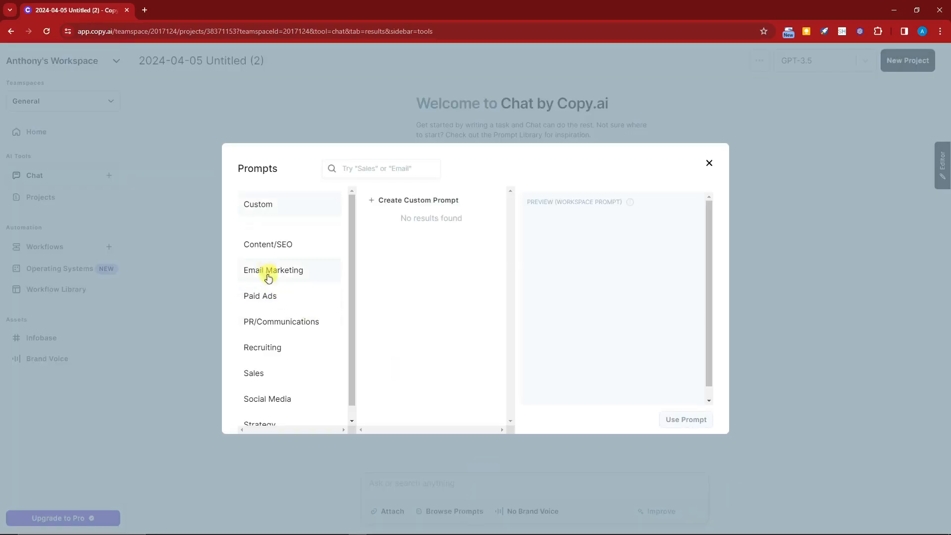
left_click(279, 404)
left_click(424, 235)
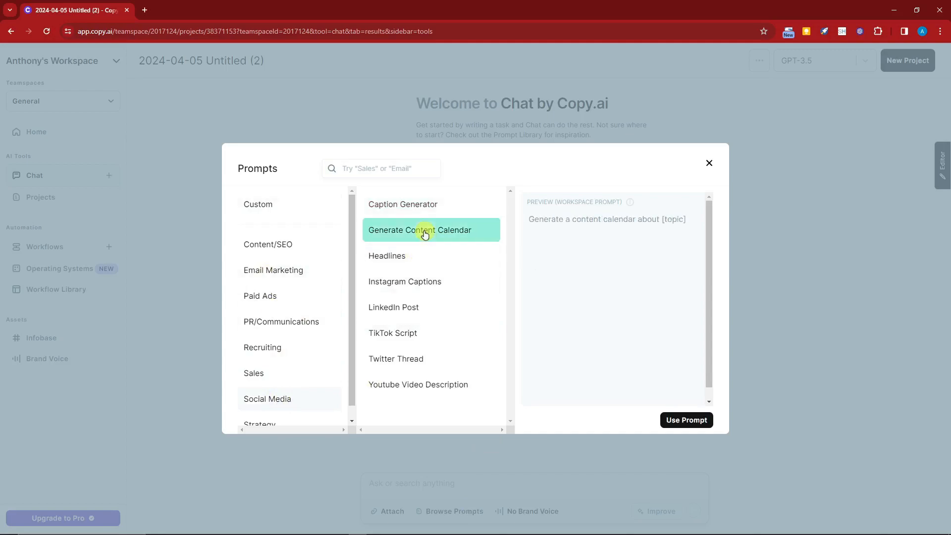
left_click(686, 419)
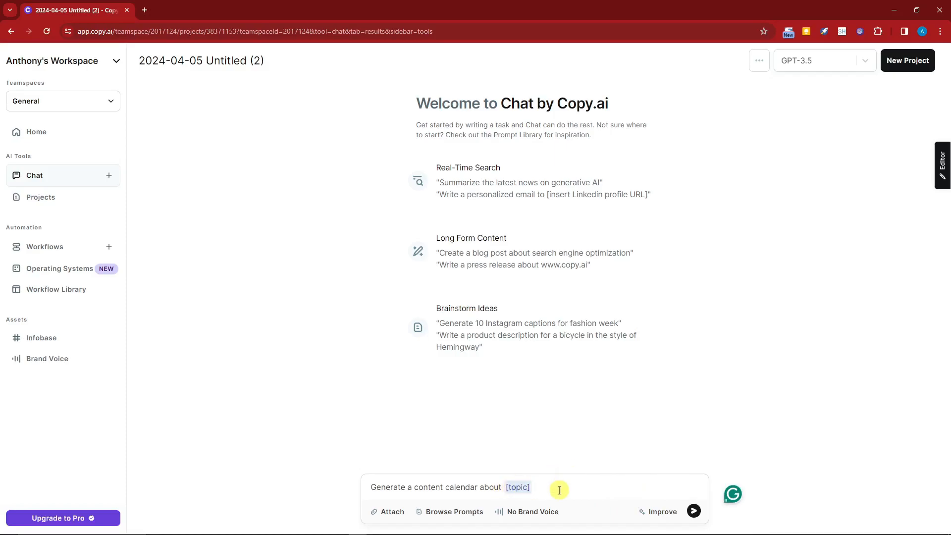
Replace the prompt's [topic] placeholder with "Video editing" and send the message.
key("BackSpace")
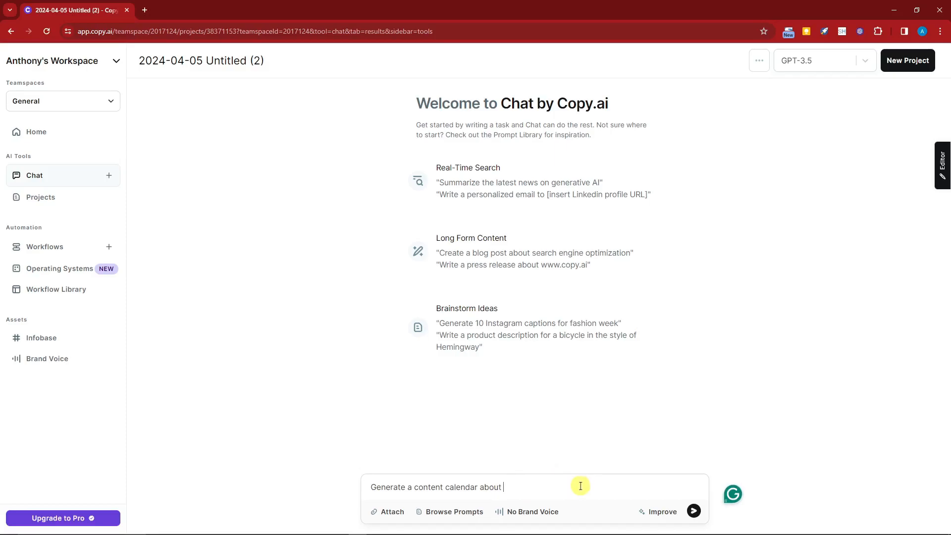
type("Video editing")
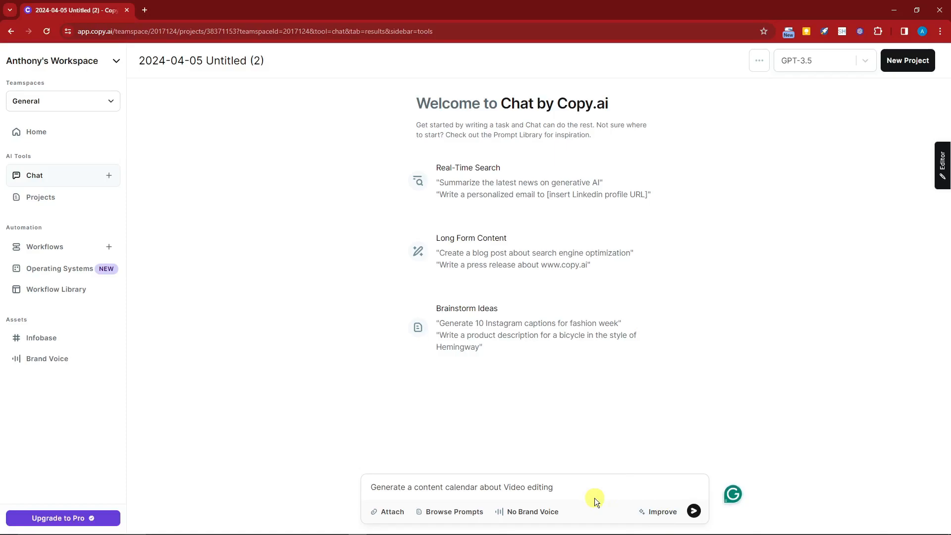
left_click(695, 511)
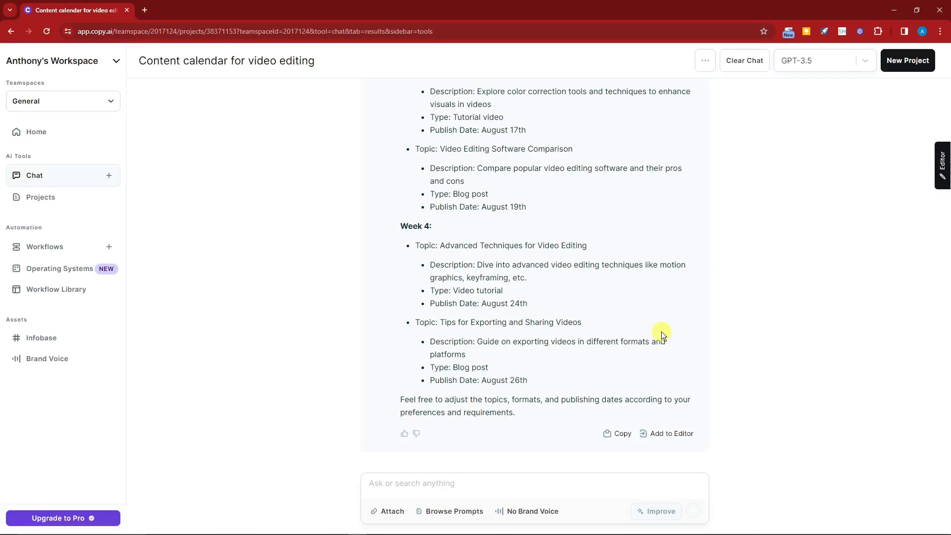
Read through the generated video editing content calendar, examining the topics, descriptions and publish dates for each week.
scroll(573, 314, "up", 9)
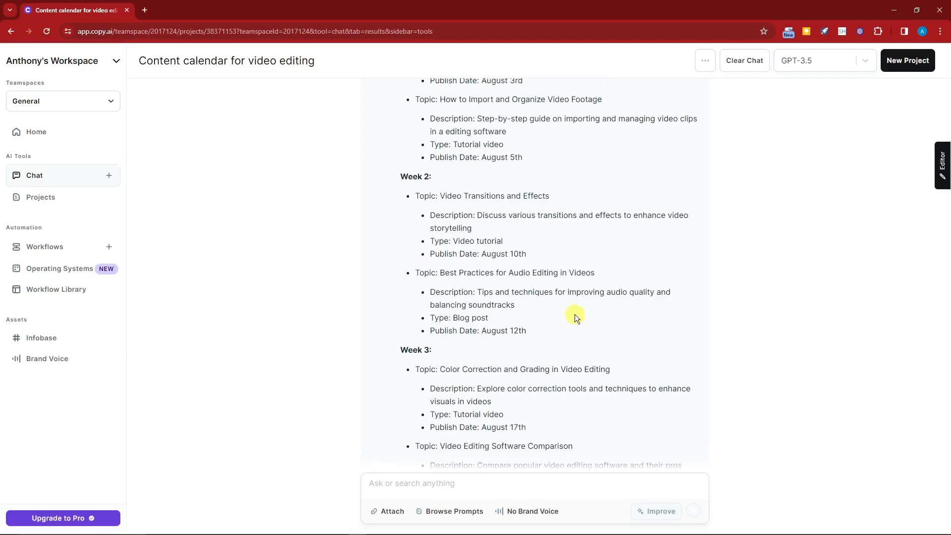
scroll(446, 262, "up", 2)
left_click(473, 190)
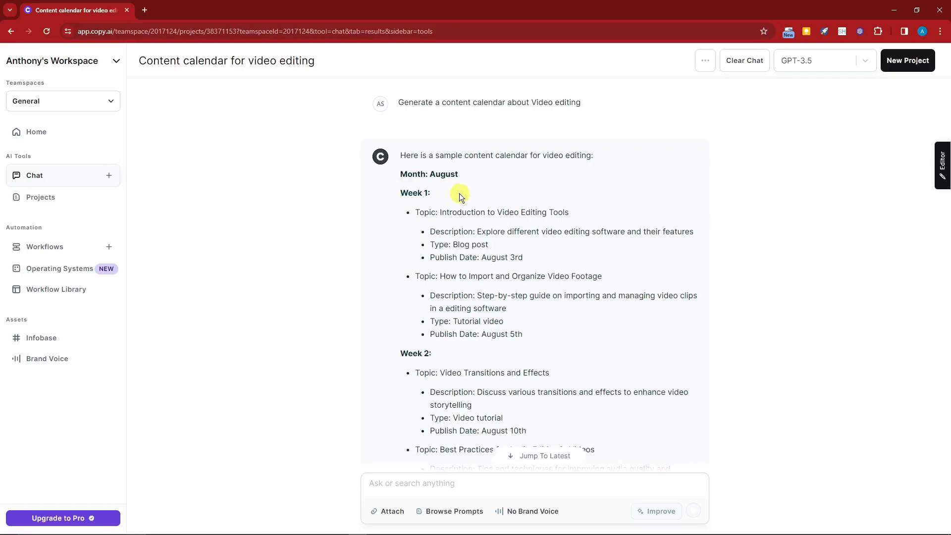
scroll(459, 193, "down", 5)
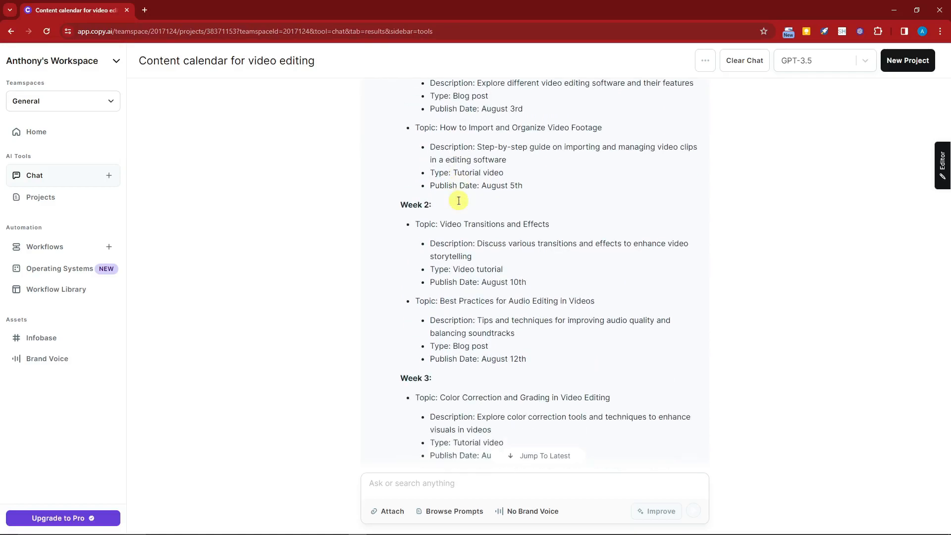
scroll(466, 211, "up", 5)
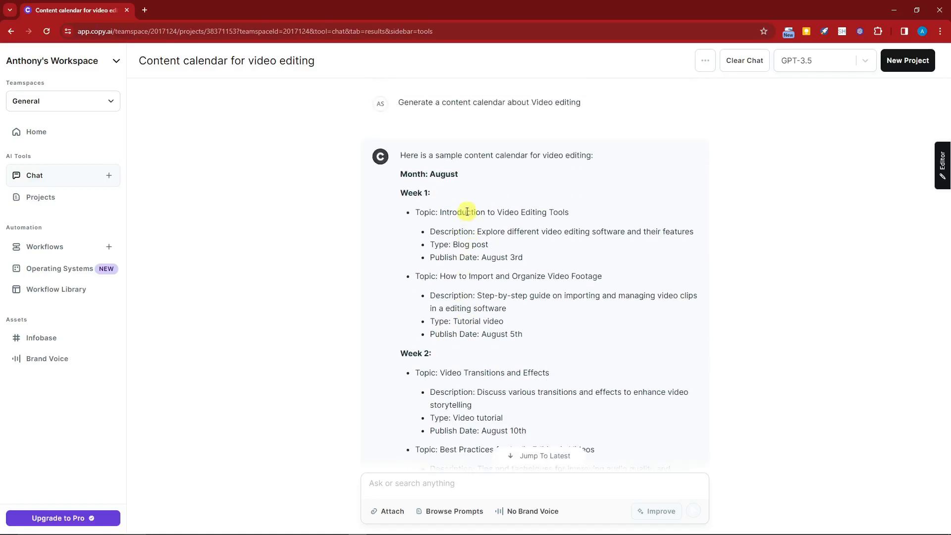
left_click_drag(414, 212, 568, 213)
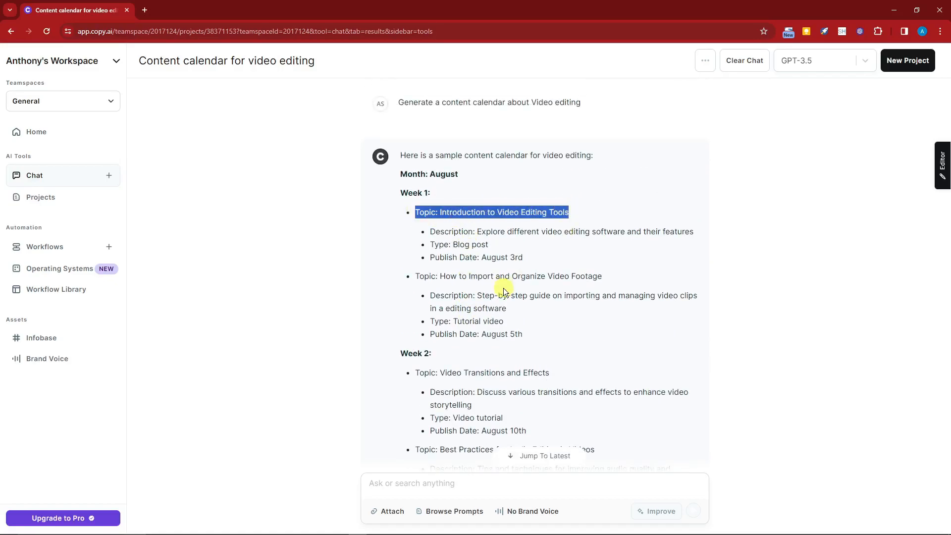
double_click(426, 276)
scroll(569, 297, "down", 3)
left_click_drag(440, 224, 563, 228)
scroll(495, 263, "down", 6)
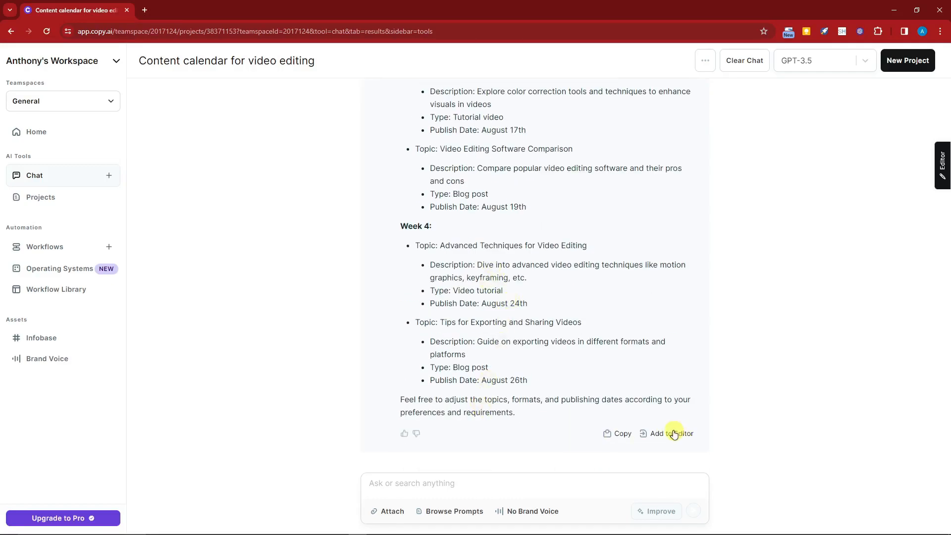
Reopen the prompt library and browse its Strategy, Social Media, Recruiting, Paid Ads and Email Marketing categories.
left_click(622, 486)
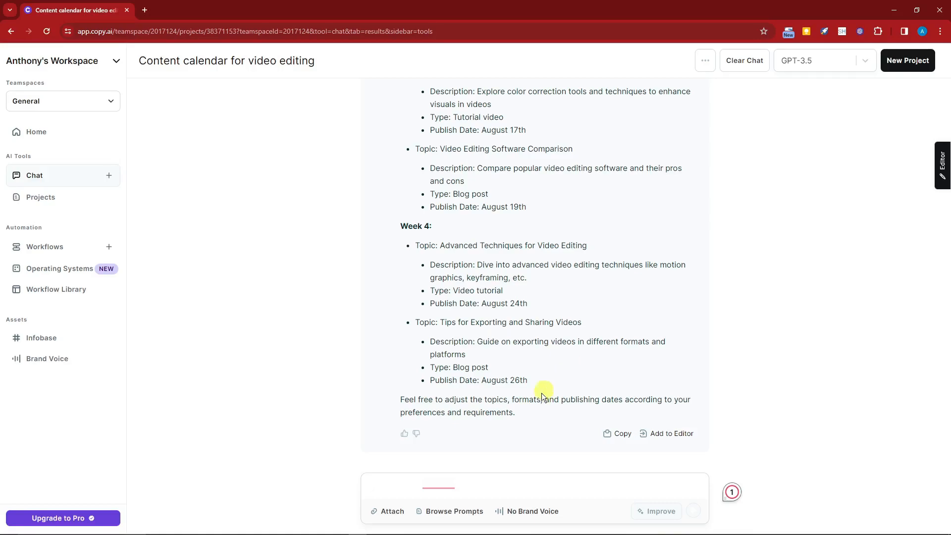
left_click(447, 510)
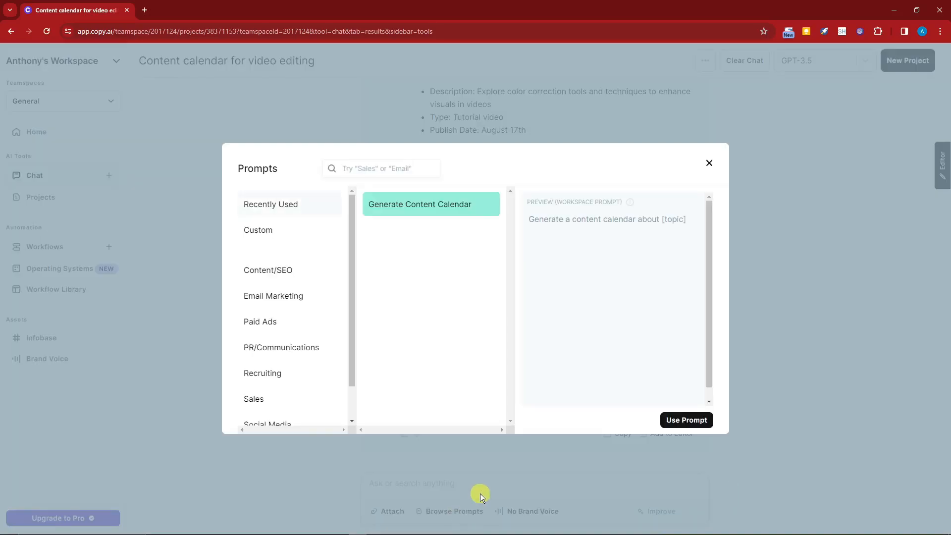
scroll(326, 371, "down", 1)
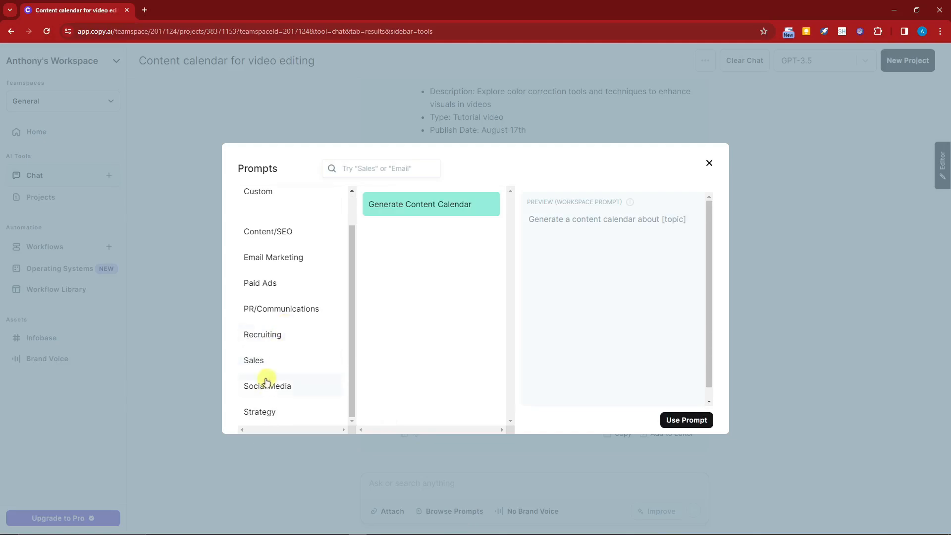
left_click(276, 410)
left_click(276, 387)
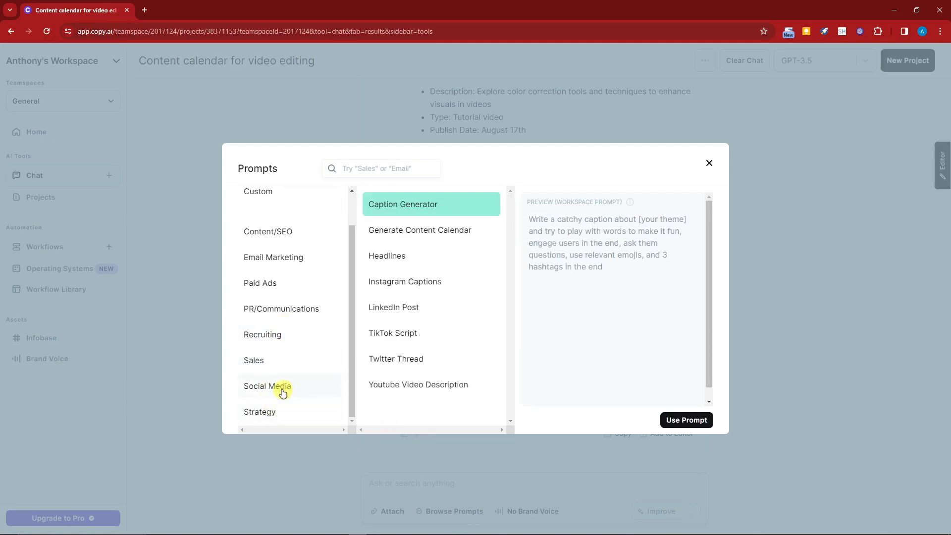
left_click(273, 335)
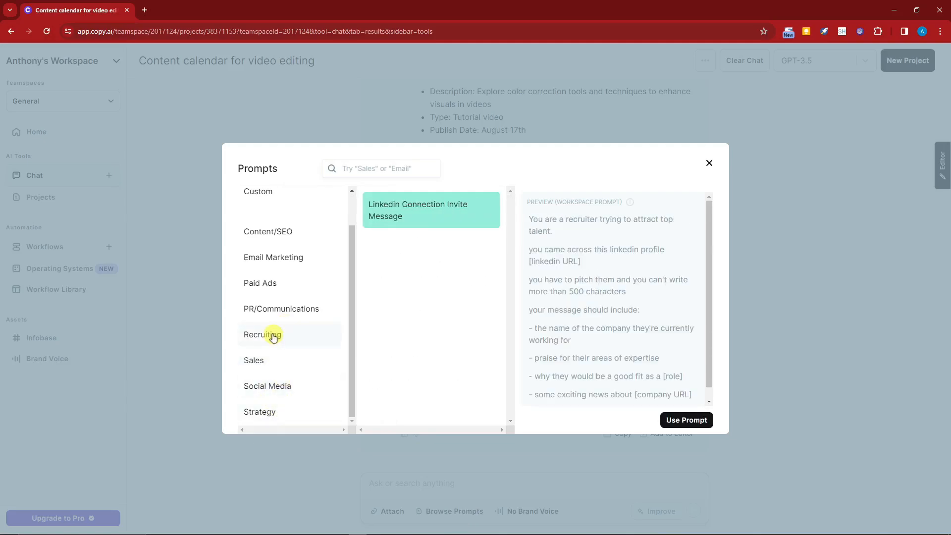
left_click(280, 285)
left_click(295, 260)
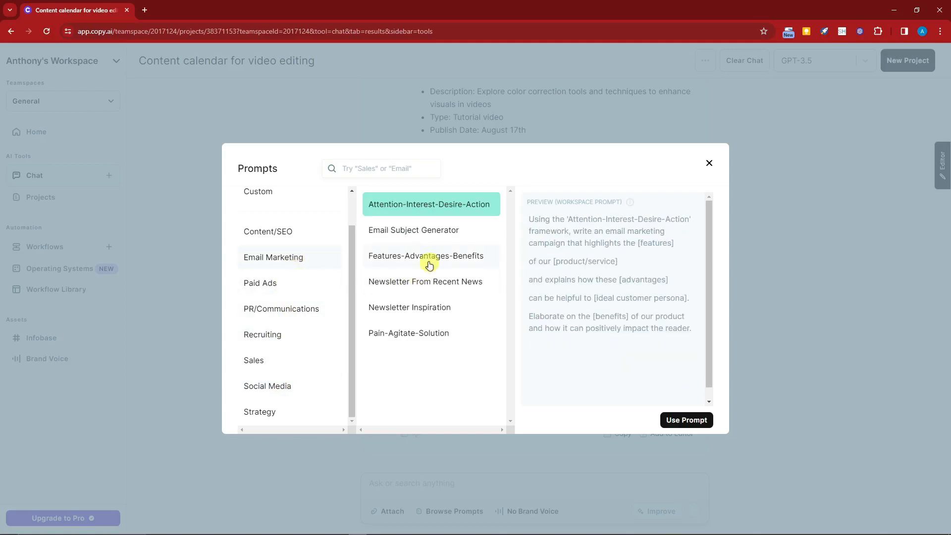
Insert the Features-Advantages-Benefits email marketing prompt into the chat message, and clear it again without sending.
left_click(435, 234)
left_click(451, 256)
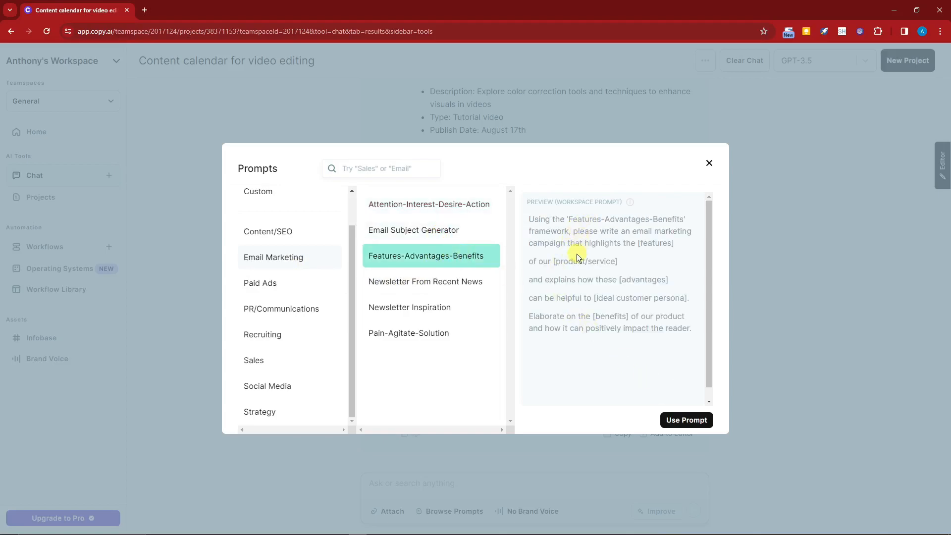
left_click(685, 420)
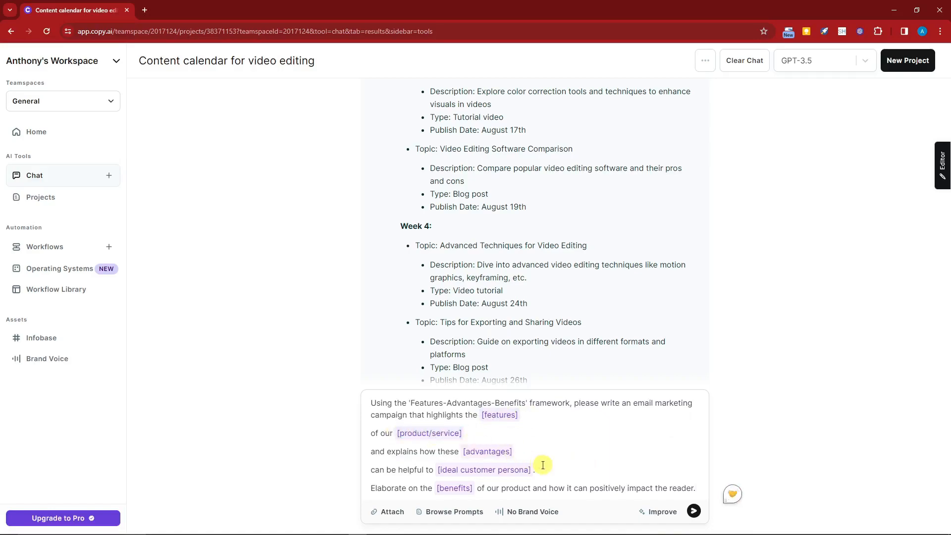
key("ctrl+a")
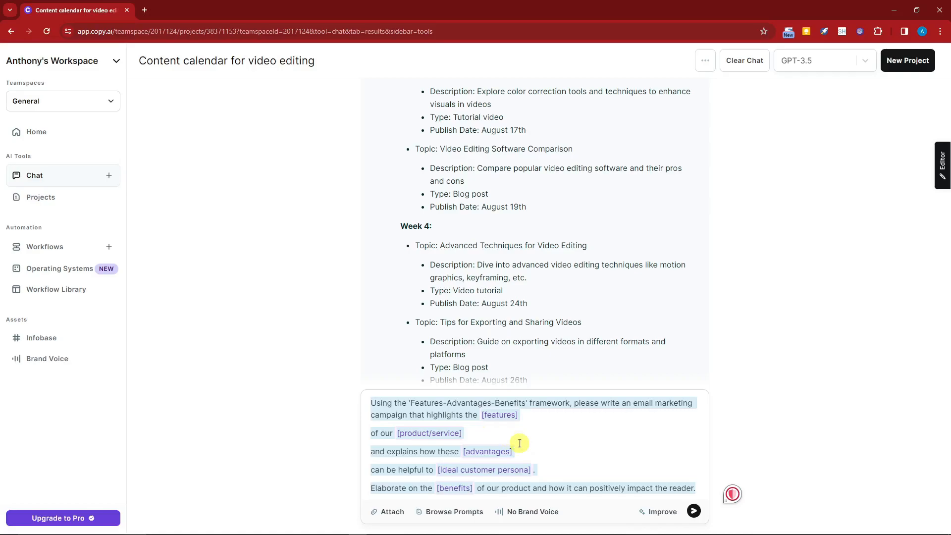
key("ctrl+x")
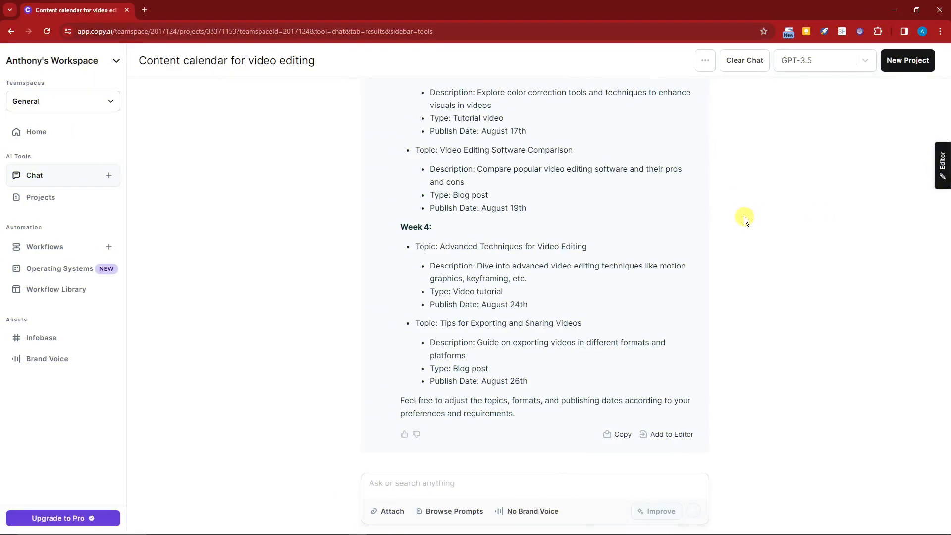
Open the text editor beside the chat and paste a copy of the generated content calendar into it.
left_click(942, 165)
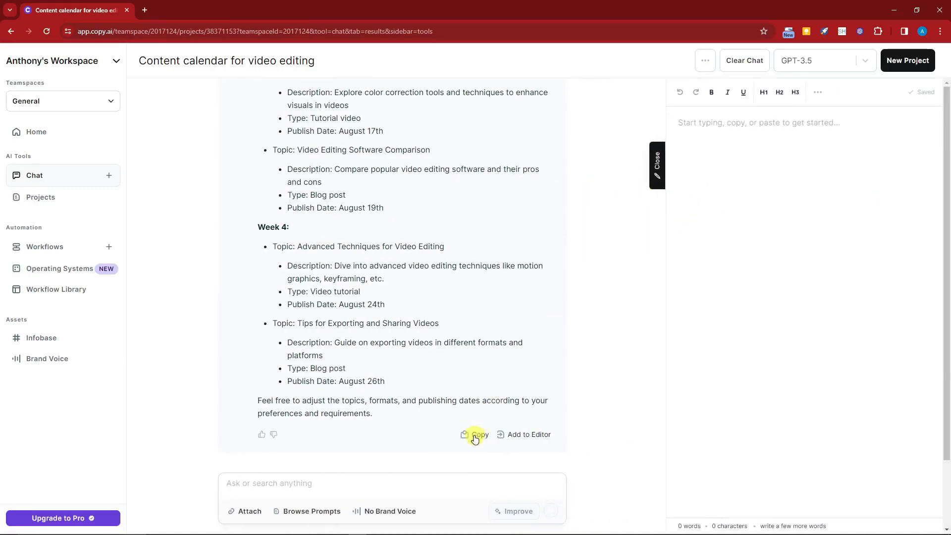
left_click(474, 438)
left_click(728, 176)
key("ctrl+v")
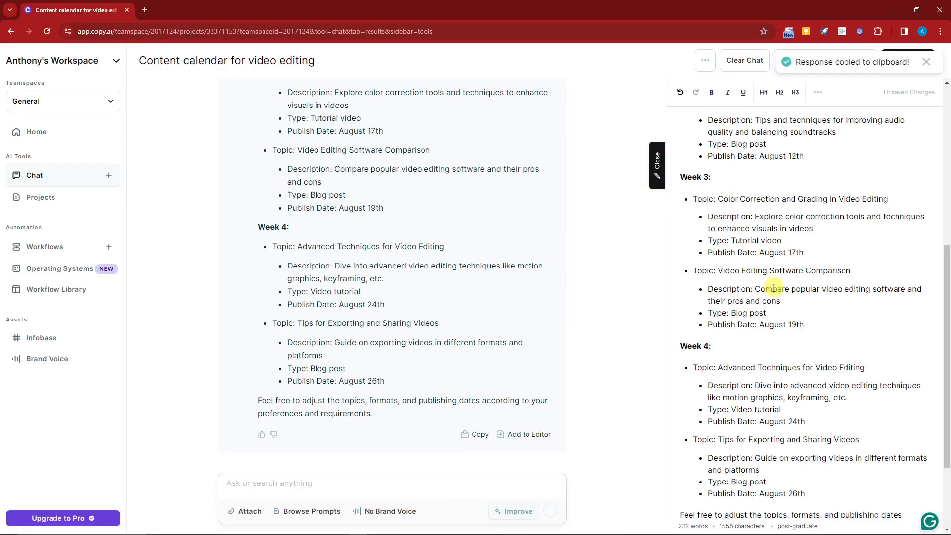
Review the pasted calendar alongside the chat response and check the editor's additional formatting options.
scroll(768, 322, "down", 2)
scroll(768, 325, "up", 5)
scroll(767, 325, "down", 6)
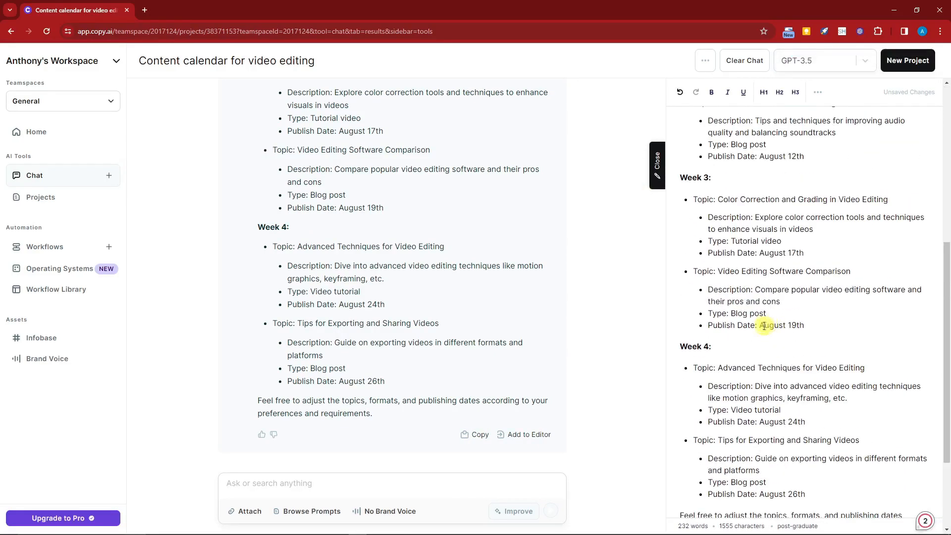
scroll(411, 322, "up", 8)
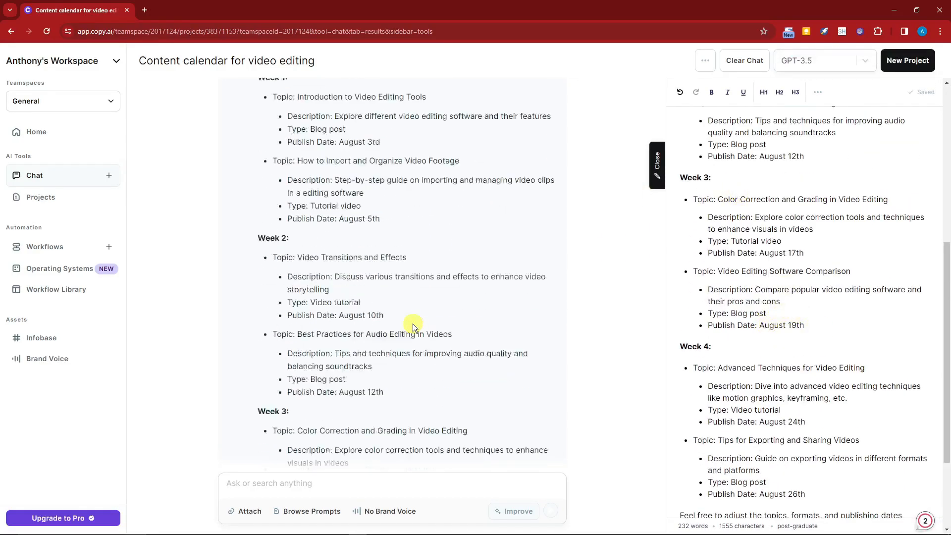
scroll(770, 235, "up", 6)
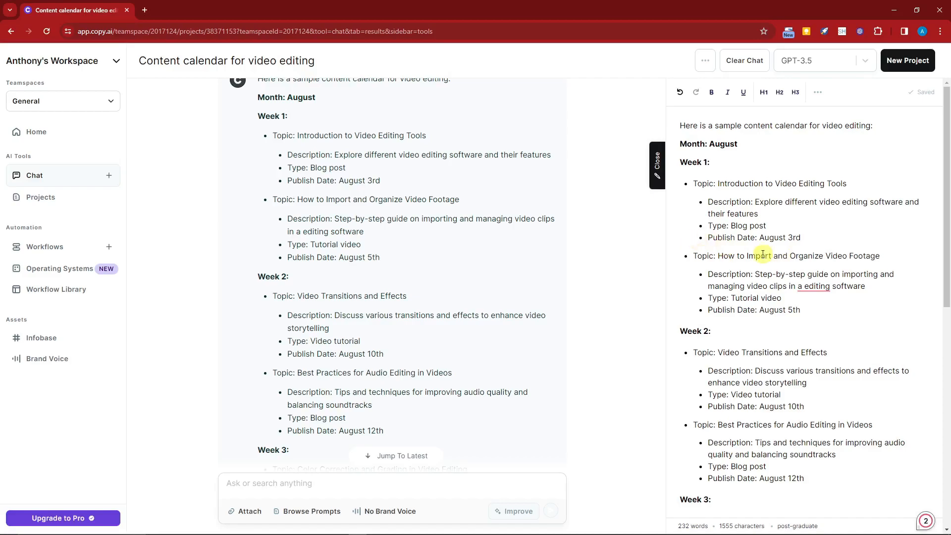
left_click(816, 92)
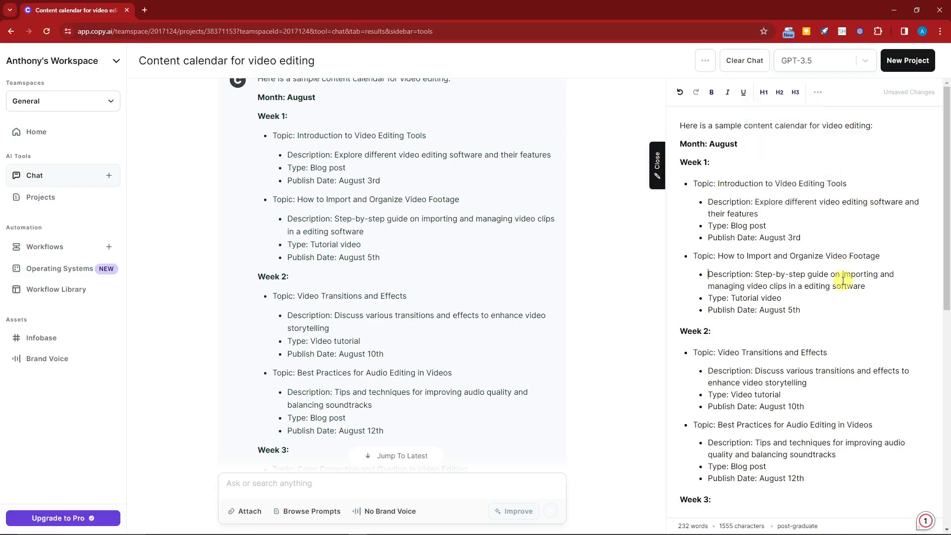
scroll(847, 275, "down", 9)
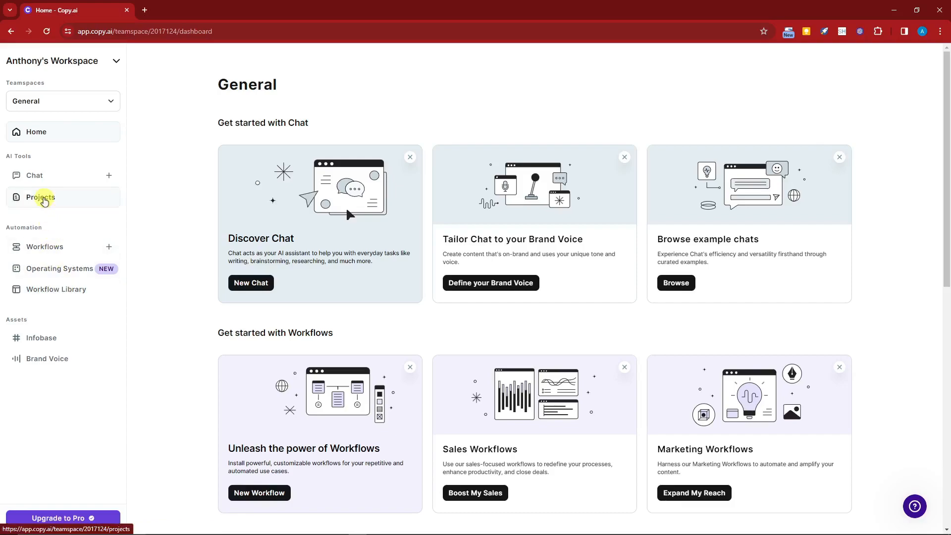
View the saved projects list, and look over the Workflows page with its recommended workflows.
left_click(44, 201)
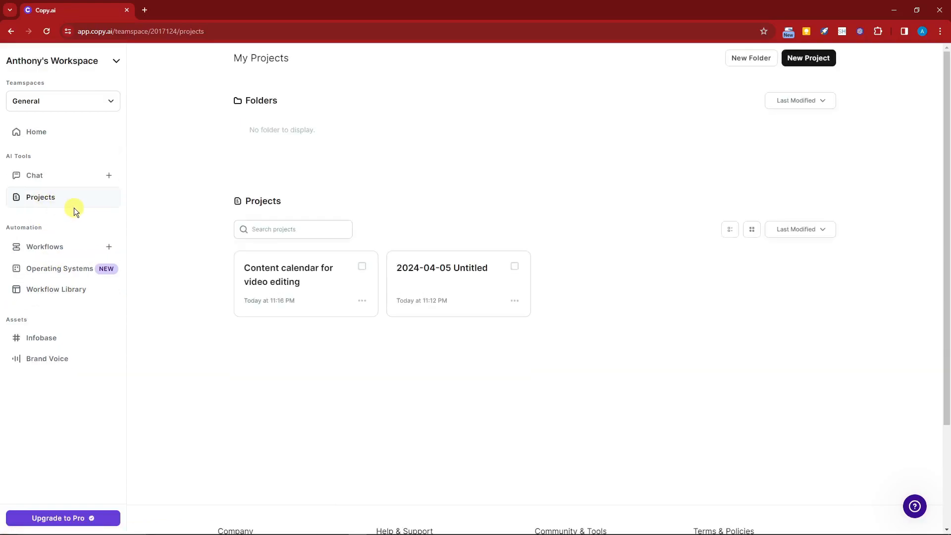
left_click(58, 249)
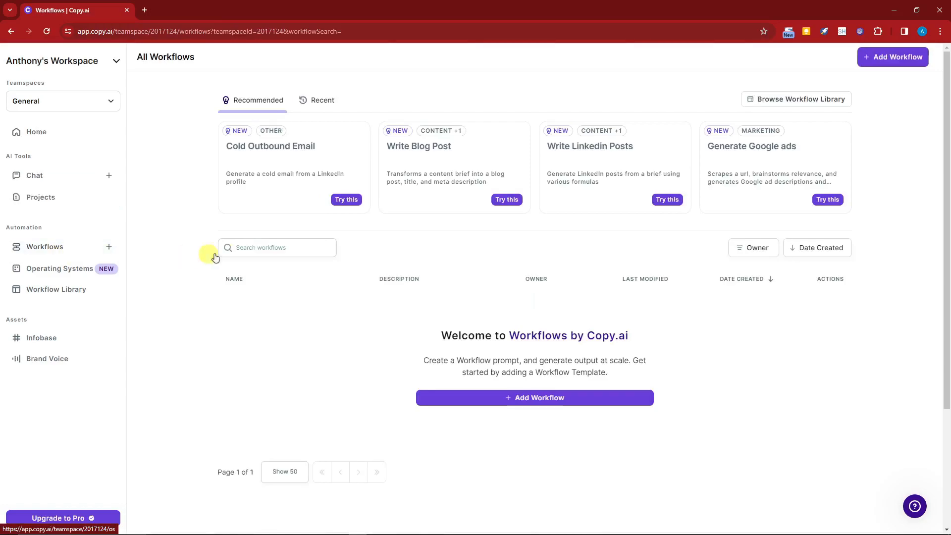
scroll(221, 246, "down", 3)
scroll(212, 239, "up", 3)
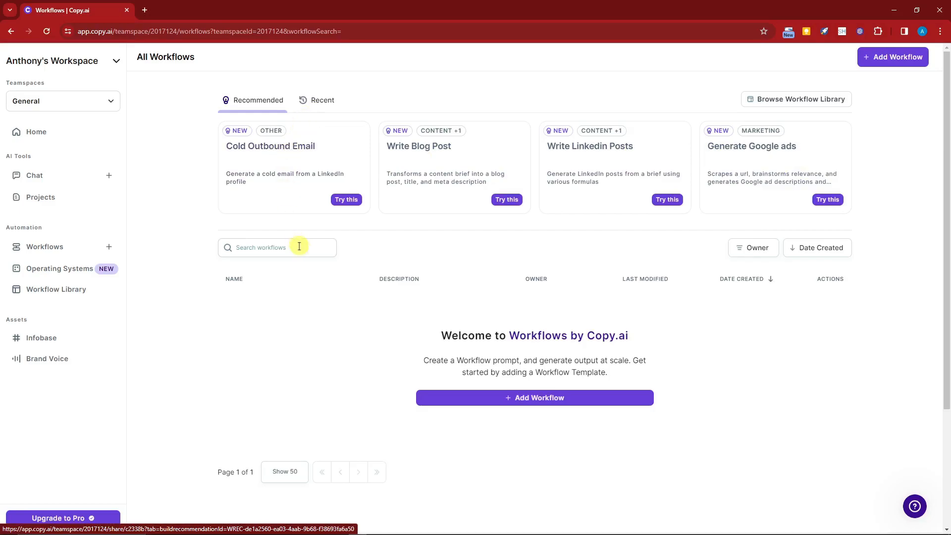
scroll(408, 287, "down", 3)
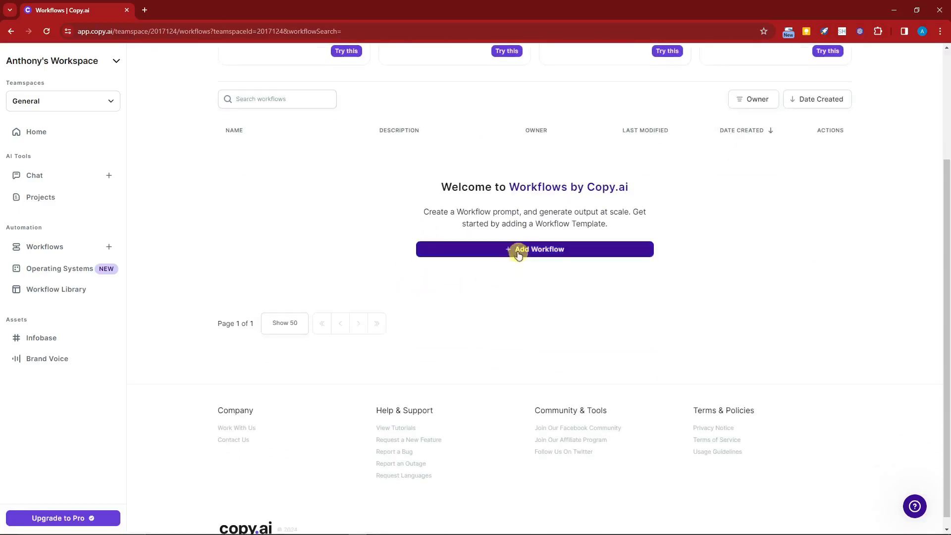
Try the recommended Write Blog Post workflow and run it with the content brief "A blog post about the benefits of Gardening".
scroll(512, 268, "up", 3)
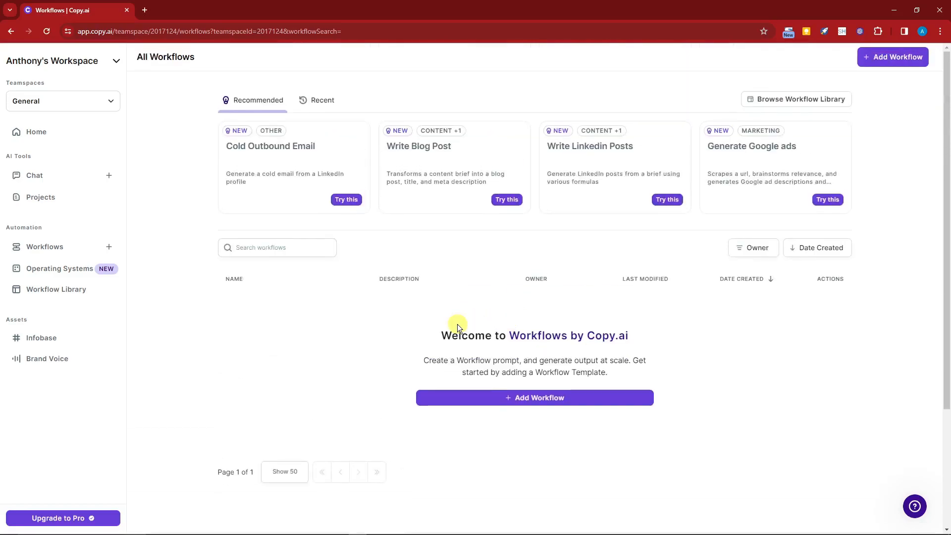
left_click(507, 199)
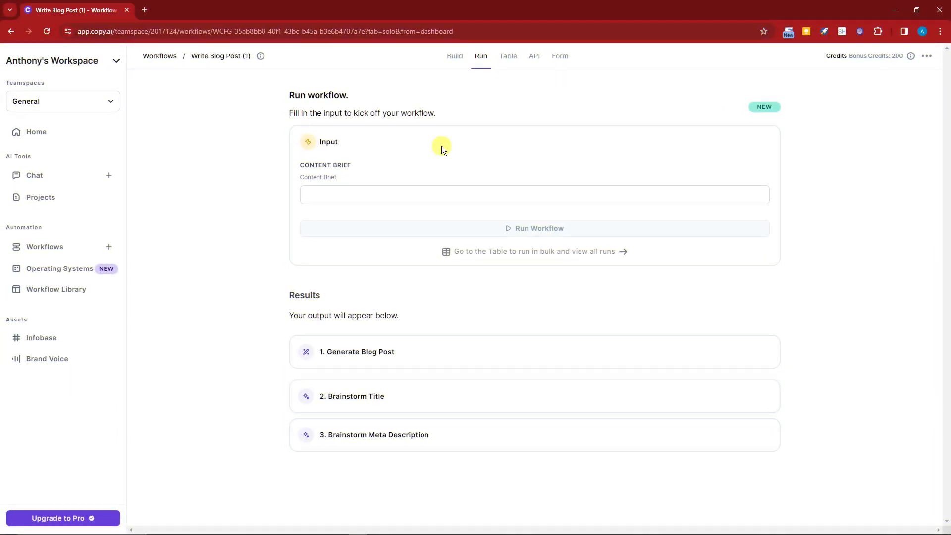
left_click(394, 197)
type("A ")
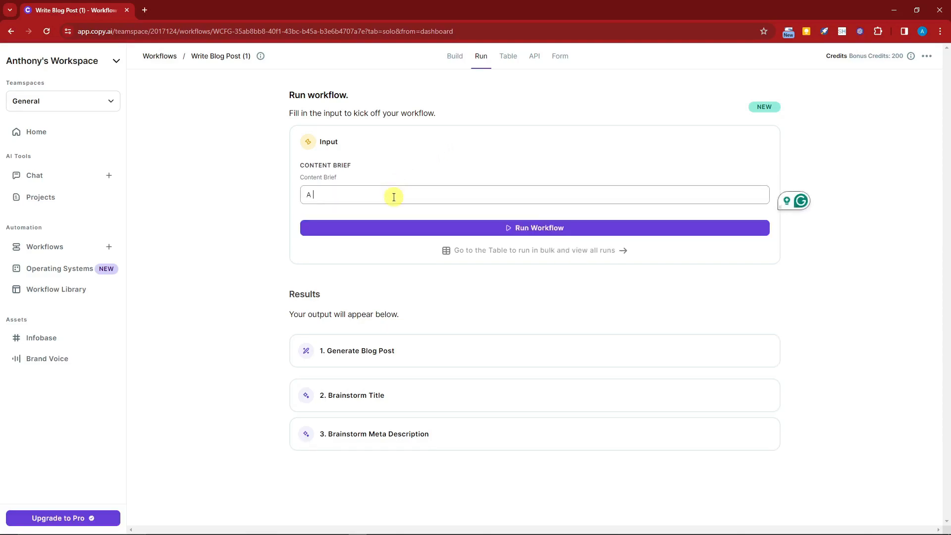
type("blog post about the")
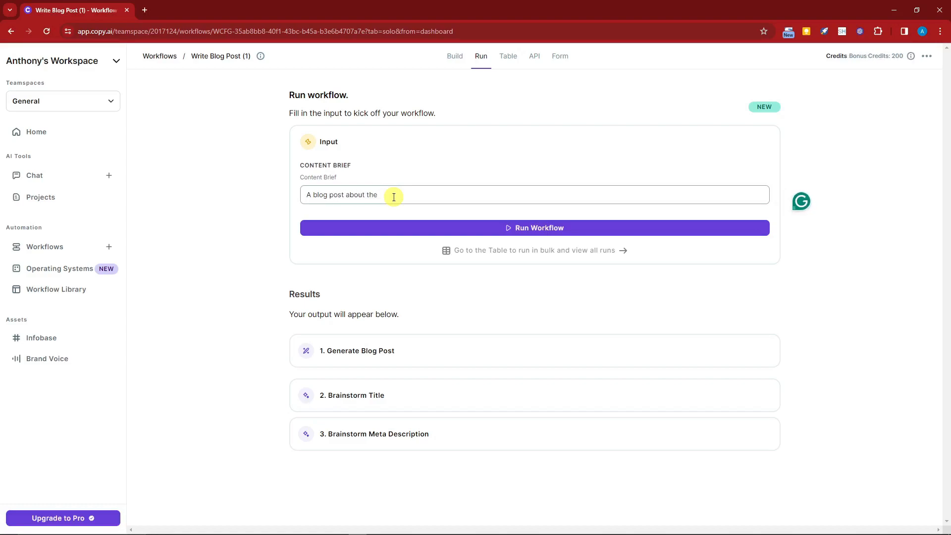
type(" benefits og")
key("BackSpace")
key("BackSpace")
type("f Gardening")
left_click(427, 226)
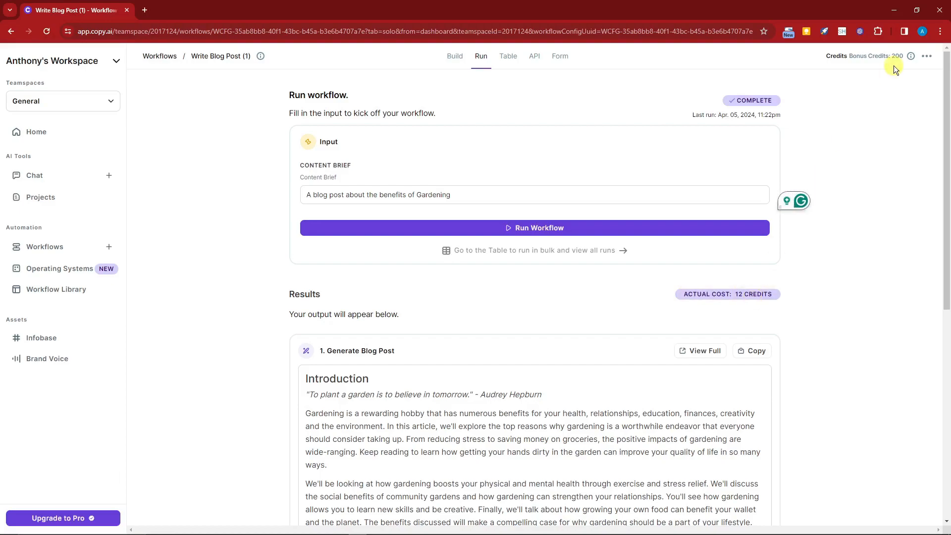
Check the workflow credits information, and look over the generated blog post, title suggestions and meta description.
mouse_move(911, 57)
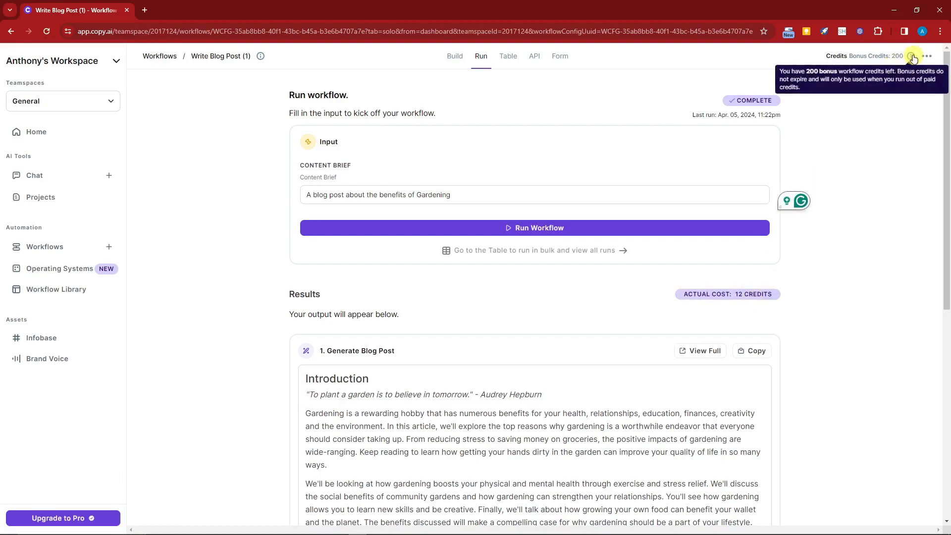
scroll(865, 232, "down", 2)
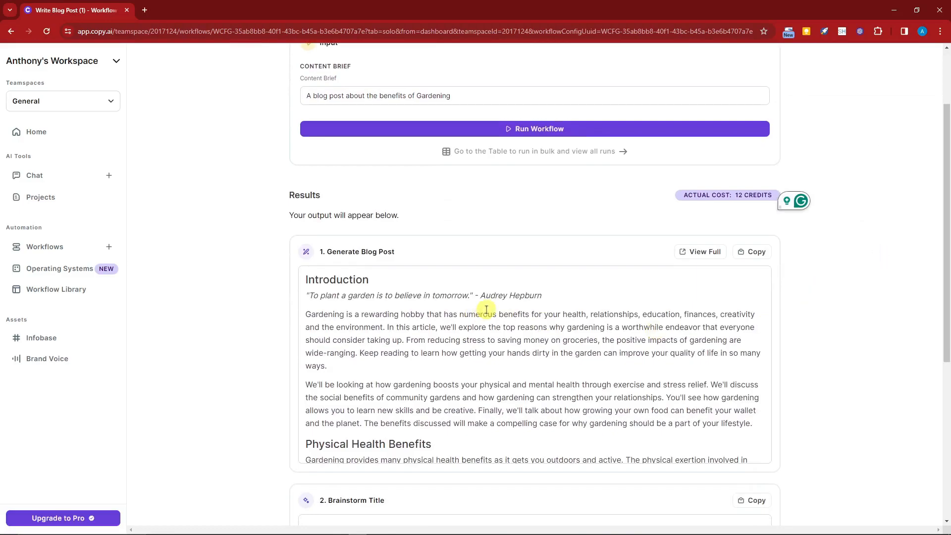
scroll(460, 311, "down", 10)
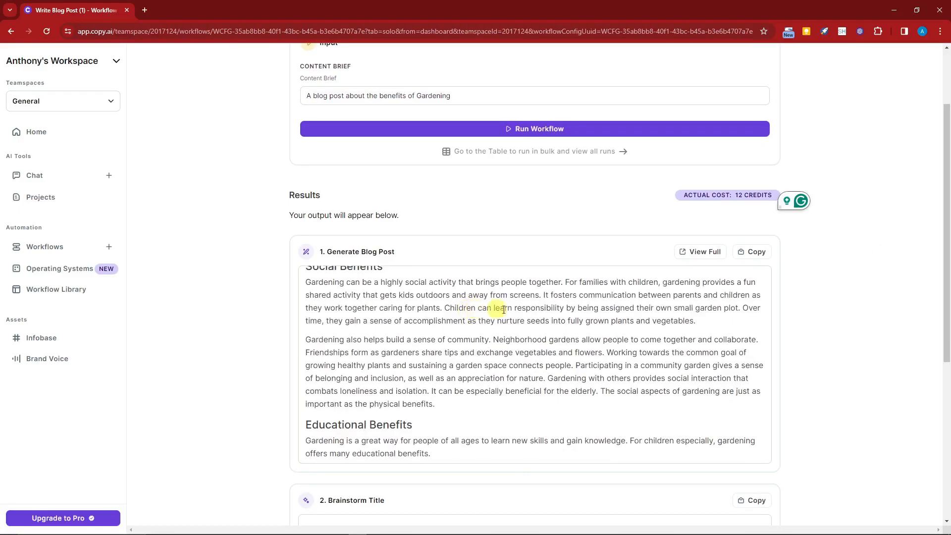
scroll(863, 348, "down", 4)
scroll(864, 348, "down", 2)
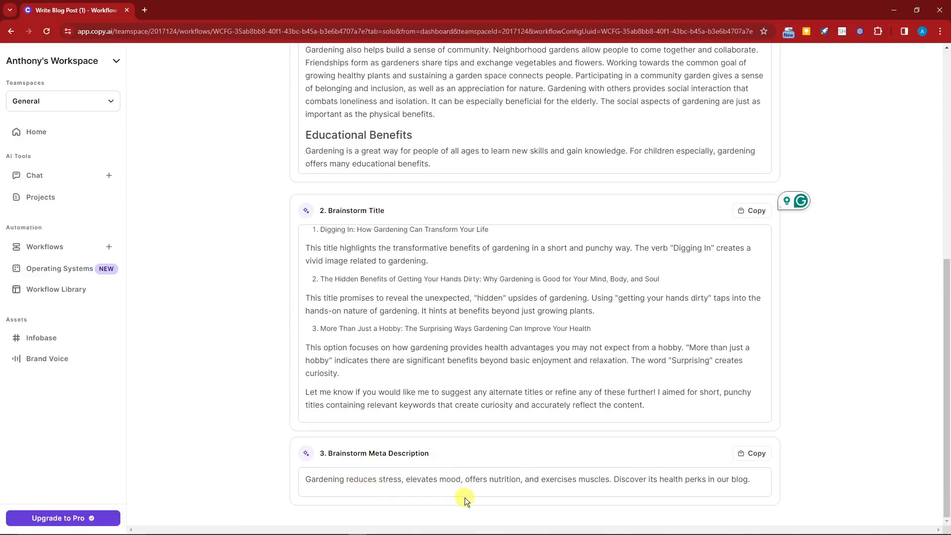
scroll(193, 372, "up", 7)
scroll(406, 376, "down", 4)
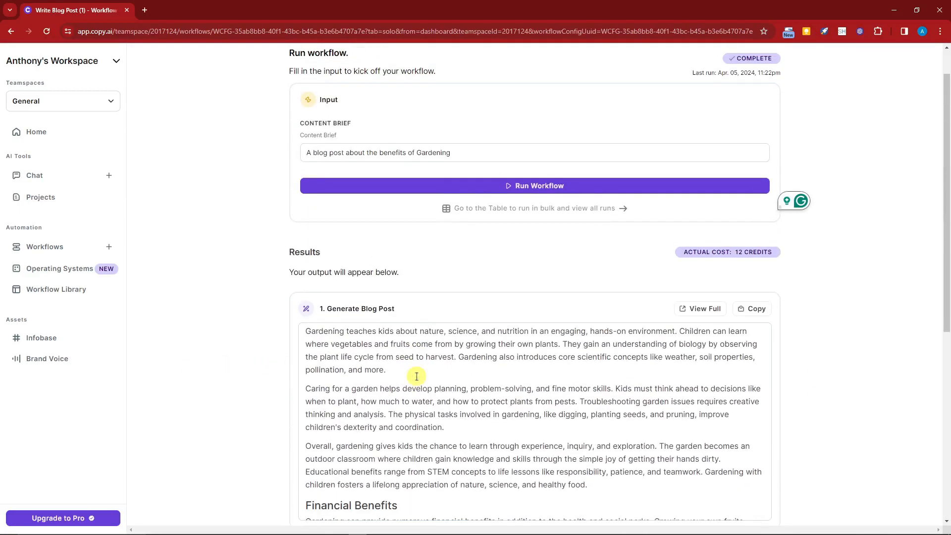
scroll(276, 356, "down", 3)
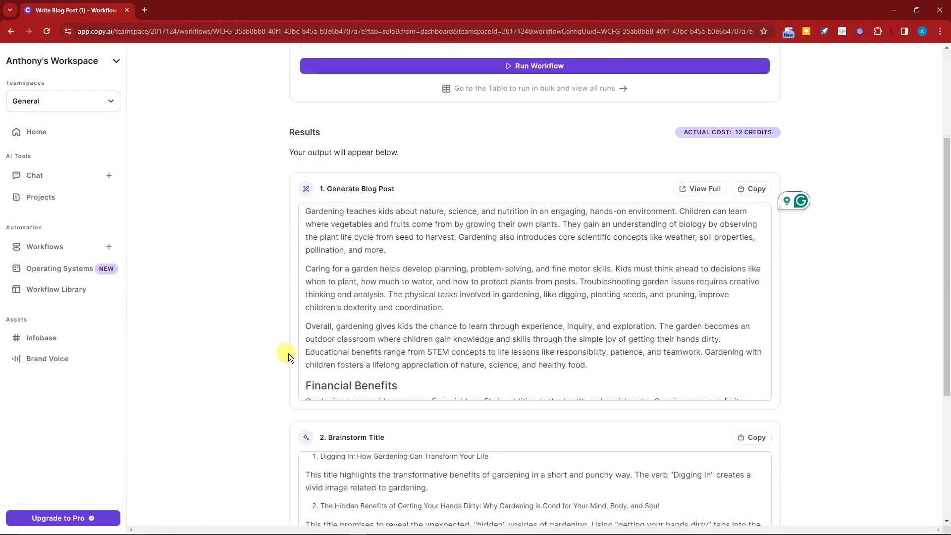
scroll(435, 347, "up", 8)
scroll(430, 298, "up", 8)
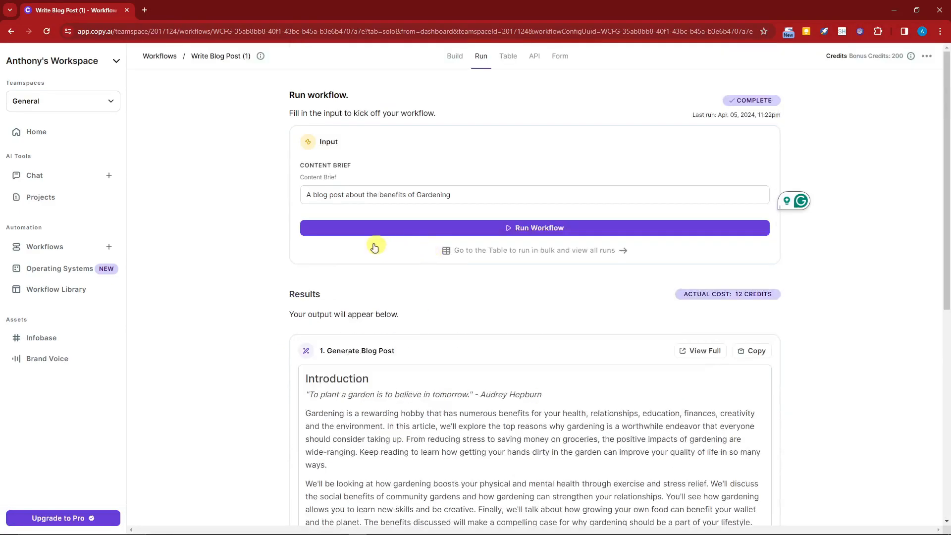
Compare the content brief with the generated blog post, reading from the opening quote through to the end of the preview.
left_click_drag(311, 195, 471, 198)
scroll(456, 222, "down", 2)
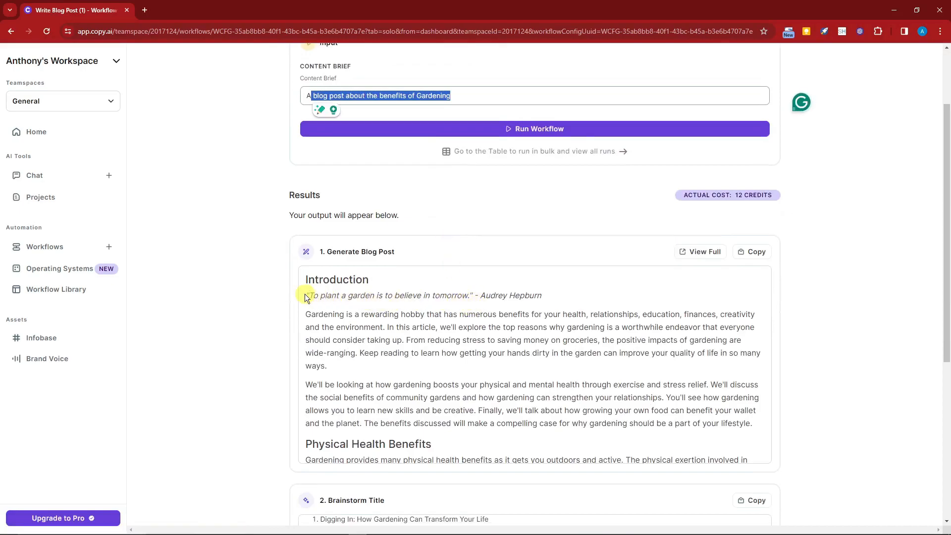
left_click_drag(307, 296, 475, 295)
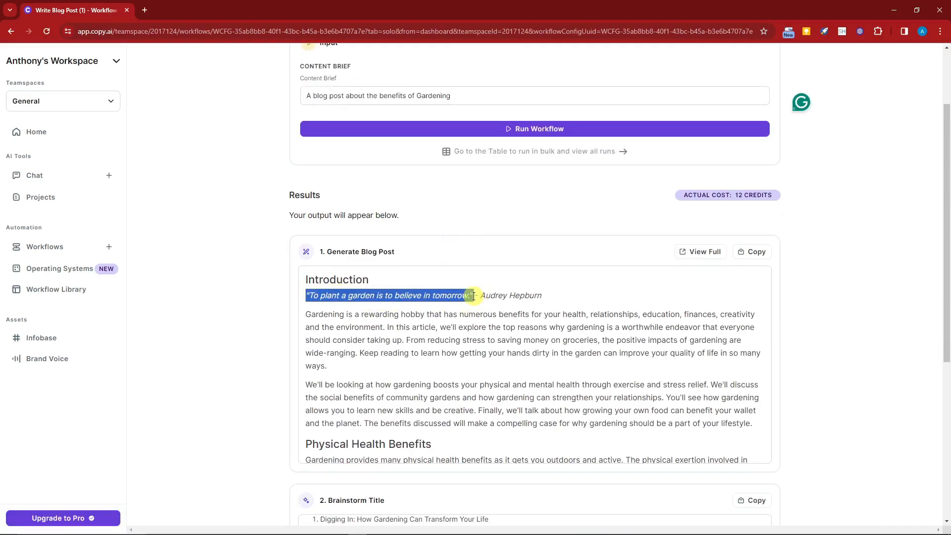
scroll(496, 327, "down", 4)
scroll(497, 326, "down", 12)
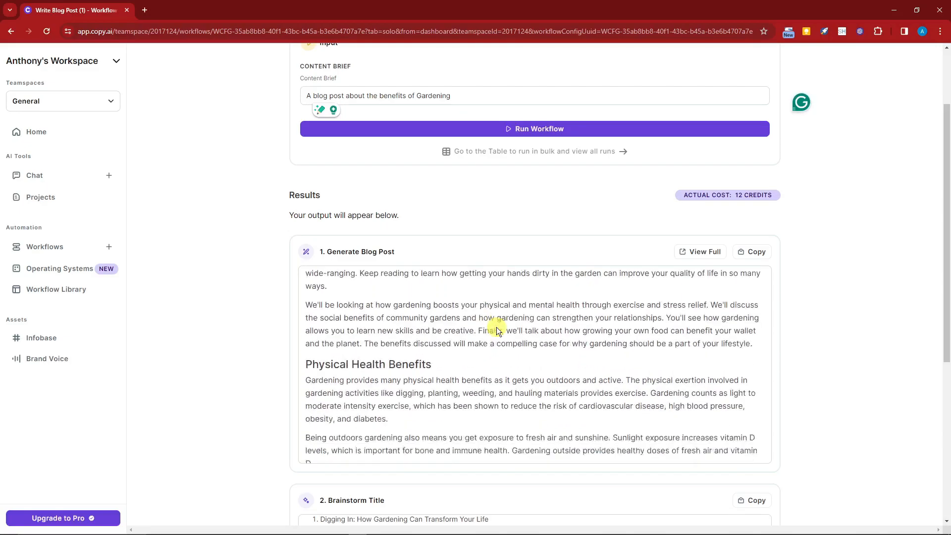
scroll(500, 328, "down", 11)
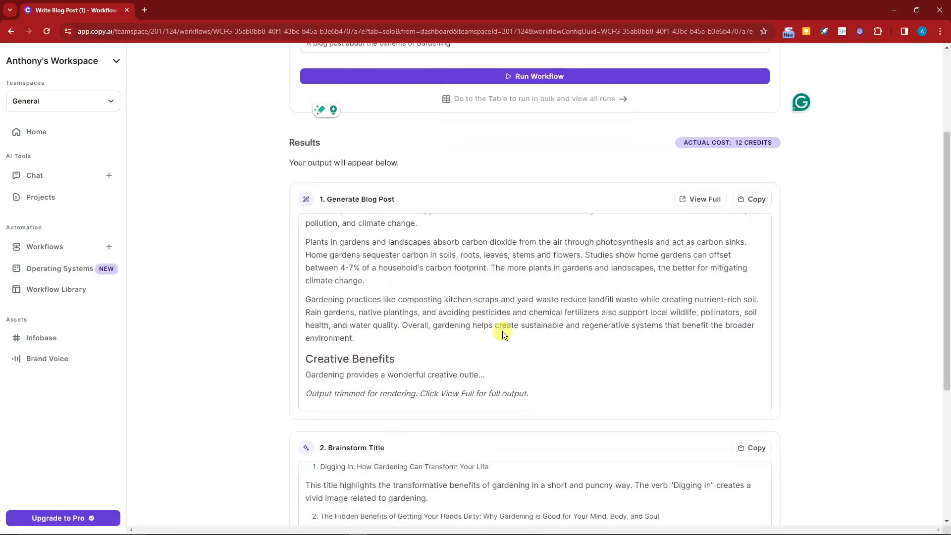
scroll(501, 331, "up", 5)
scroll(514, 332, "up", 8)
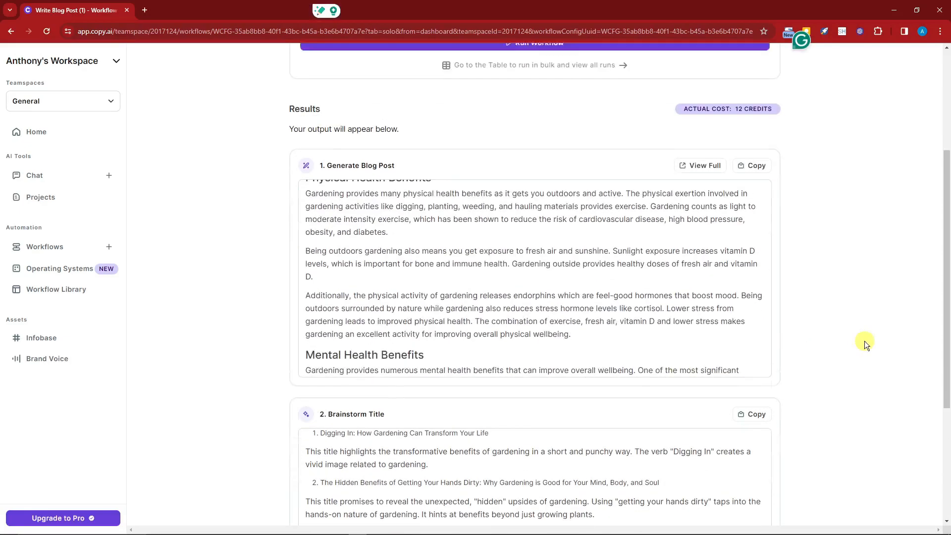
scroll(863, 341, "up", 4)
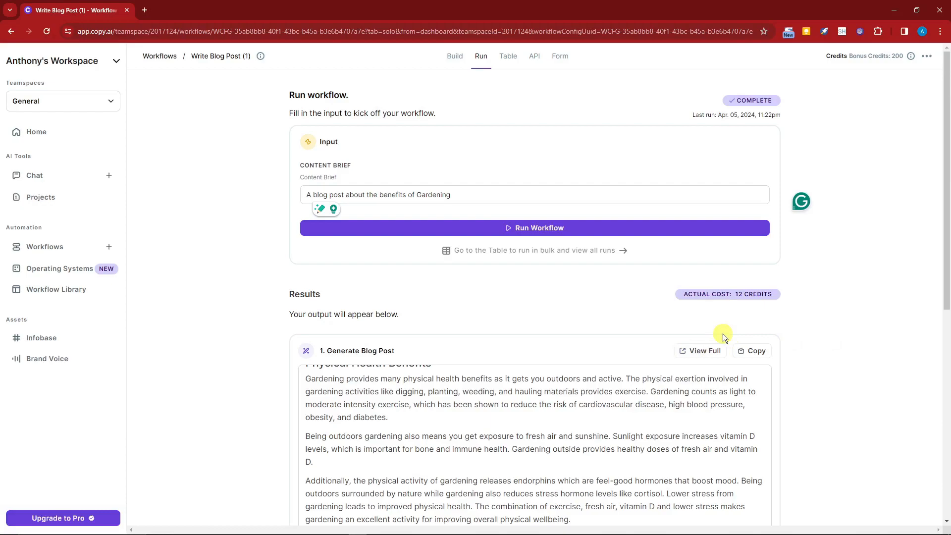
Open the table of runs for the Write Blog Post workflow and add a new empty row.
left_click(504, 61)
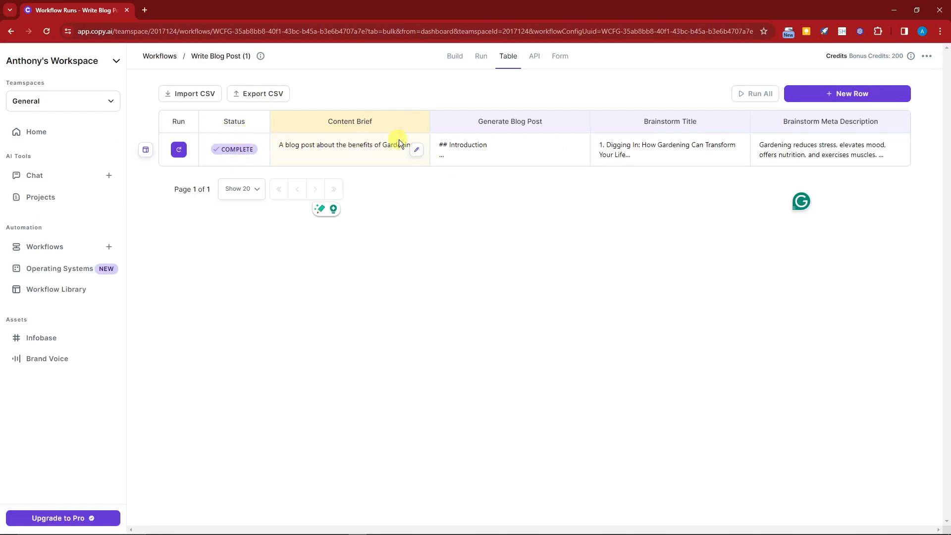
left_click(821, 94)
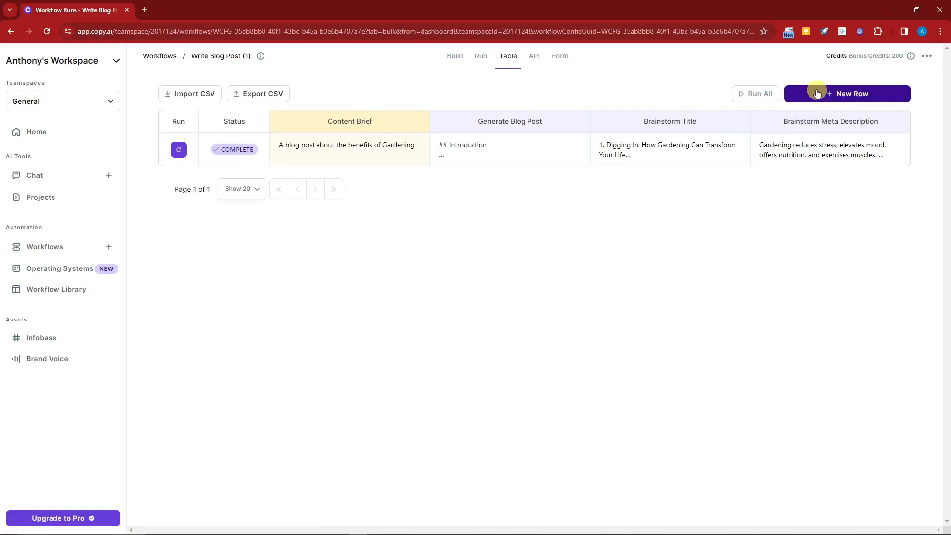
left_click(815, 92)
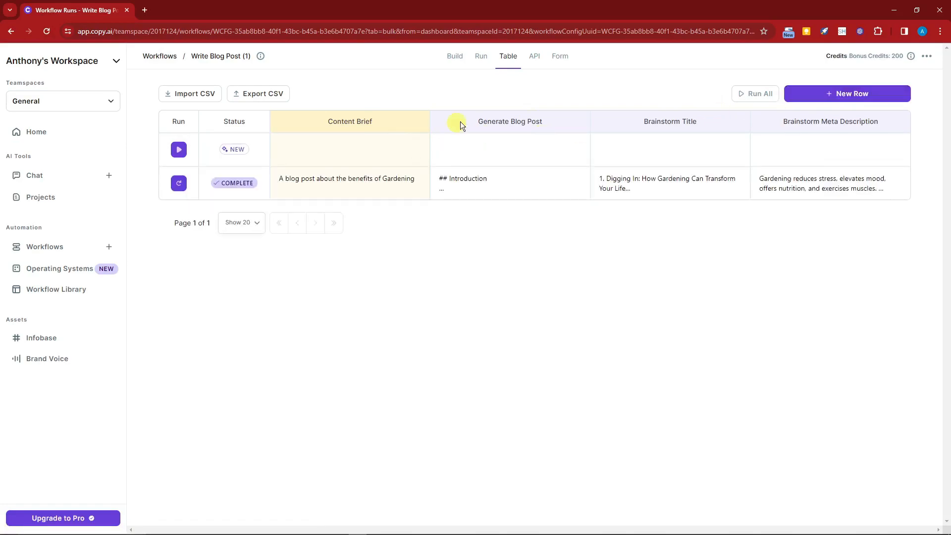
Check the workflow's API page and runs table, and view the Use as Form settings with their share options.
left_click(534, 57)
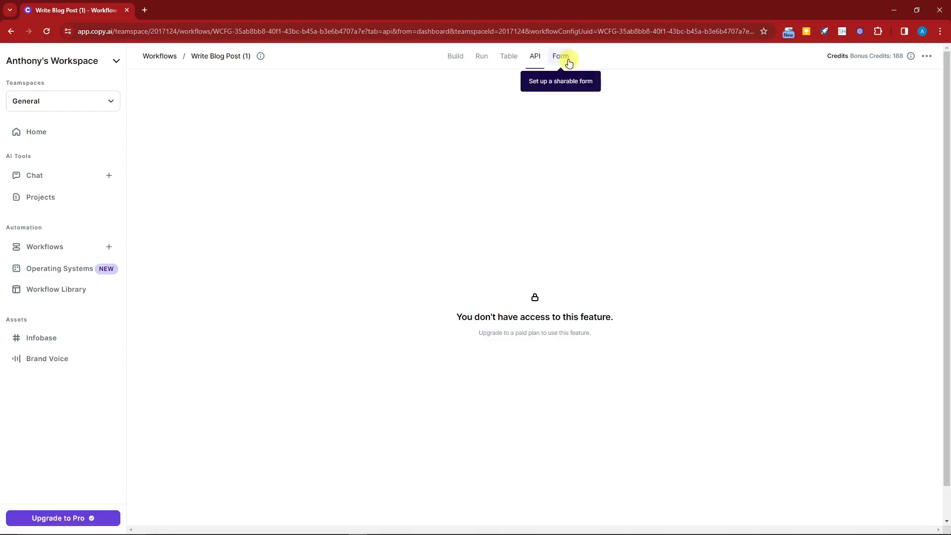
left_click(509, 58)
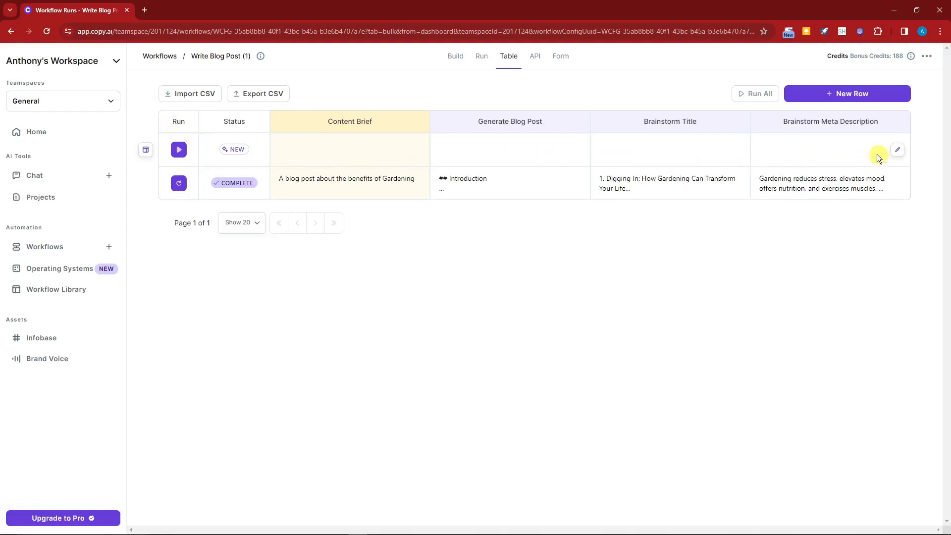
left_click(560, 56)
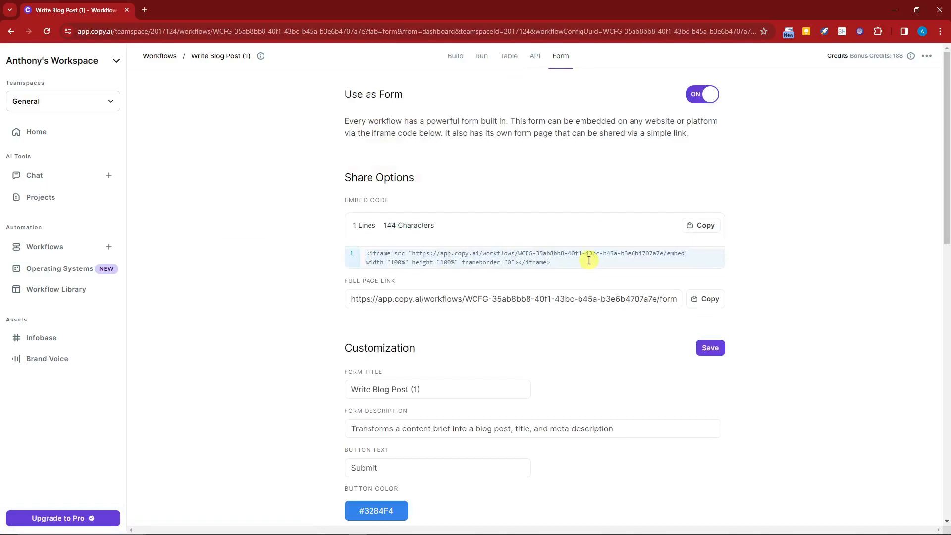
left_click_drag(346, 94, 424, 92)
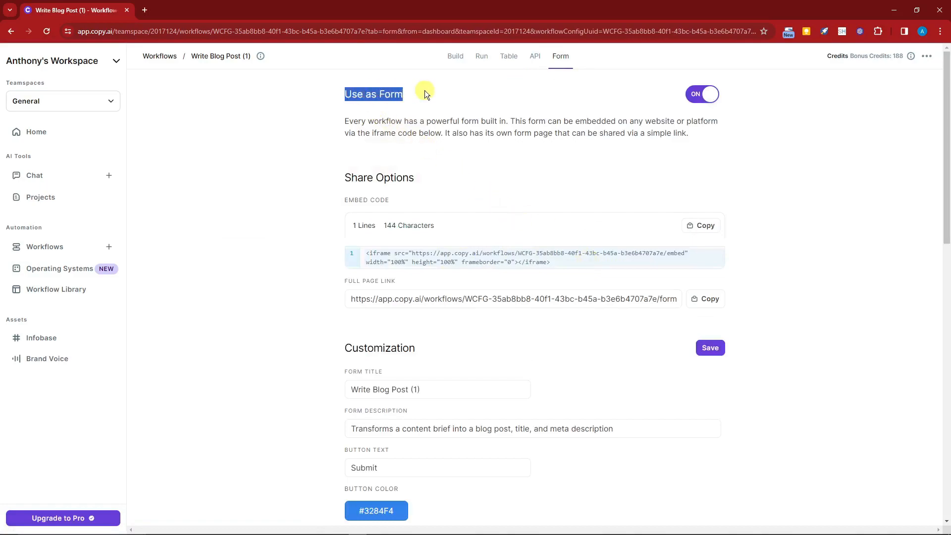
left_click(417, 116)
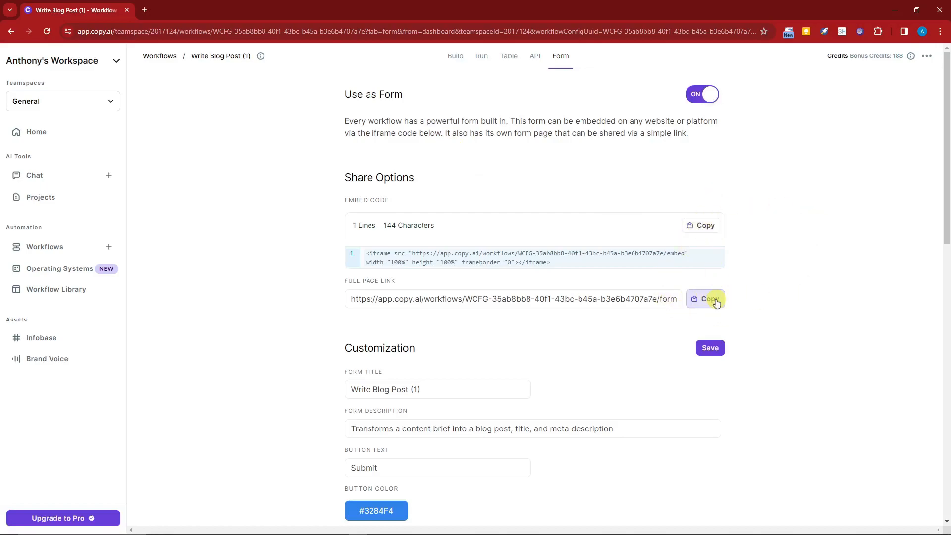
Examine the form's customization, submission behavior and rate limiting settings, including the available rate limit time frames.
scroll(702, 297, "down", 2)
scroll(445, 315, "down", 1)
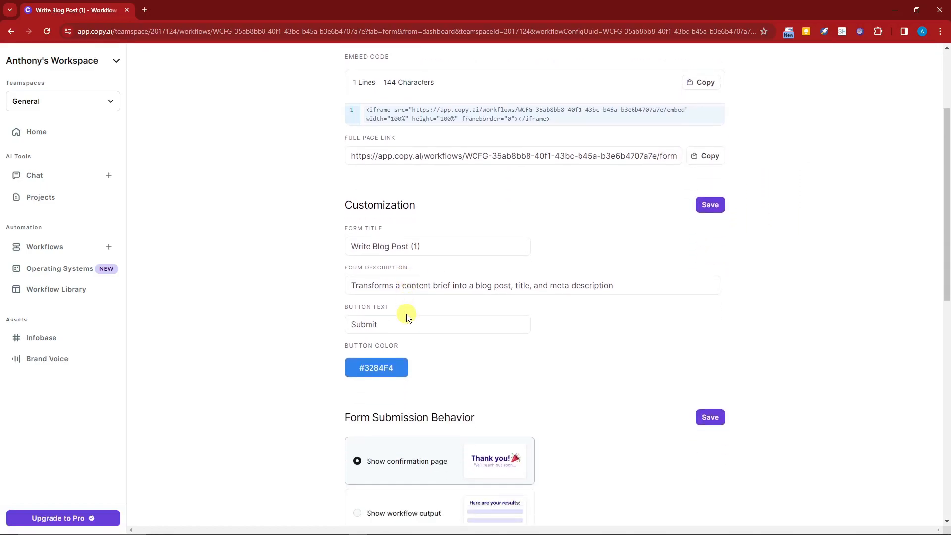
scroll(396, 363, "down", 6)
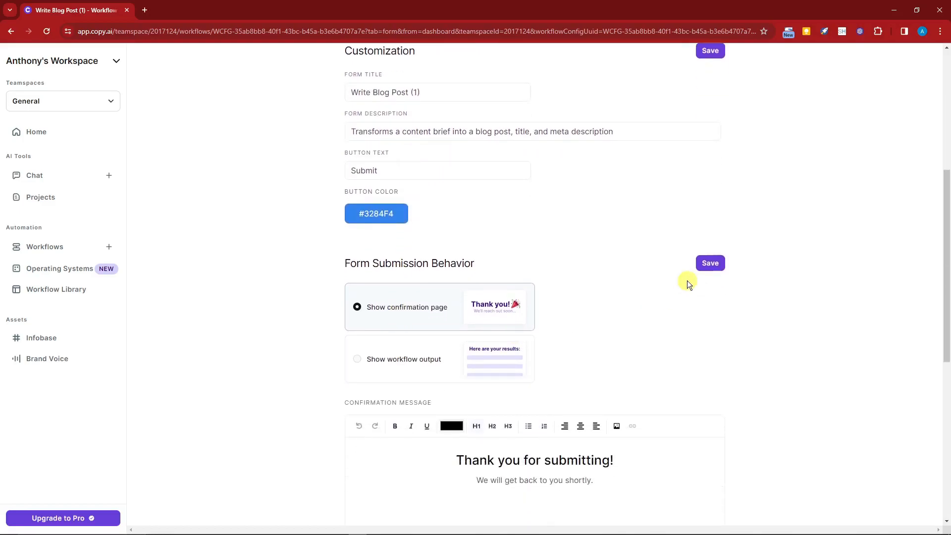
scroll(588, 297, "up", 3)
scroll(486, 273, "down", 6)
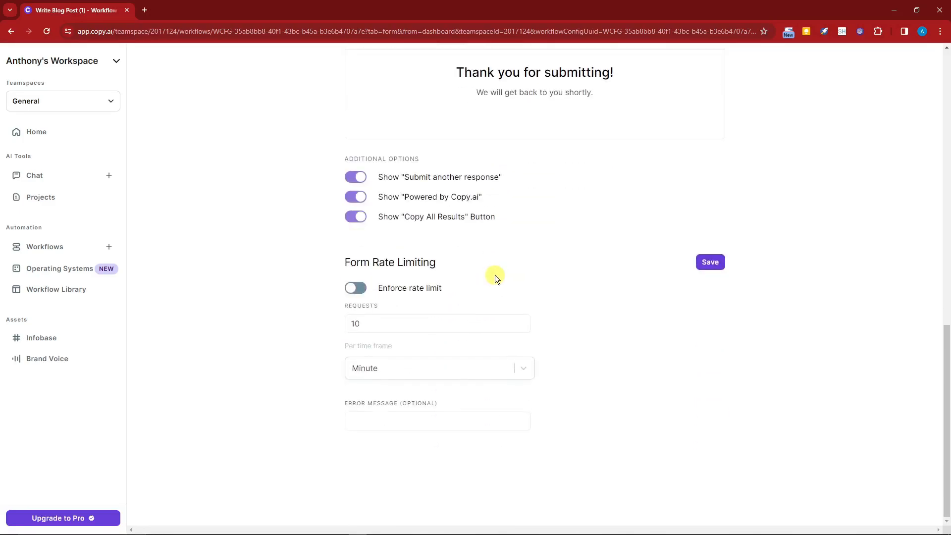
left_click(518, 365)
left_click(520, 365)
scroll(595, 391, "up", 15)
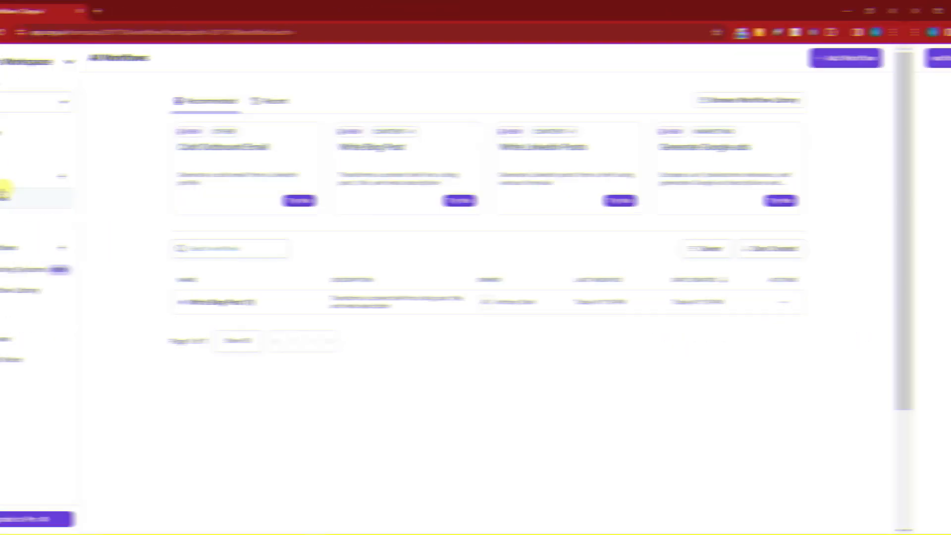
Move the "Content calendar for video editing" project from My Projects to a teamspace.
left_click(44, 197)
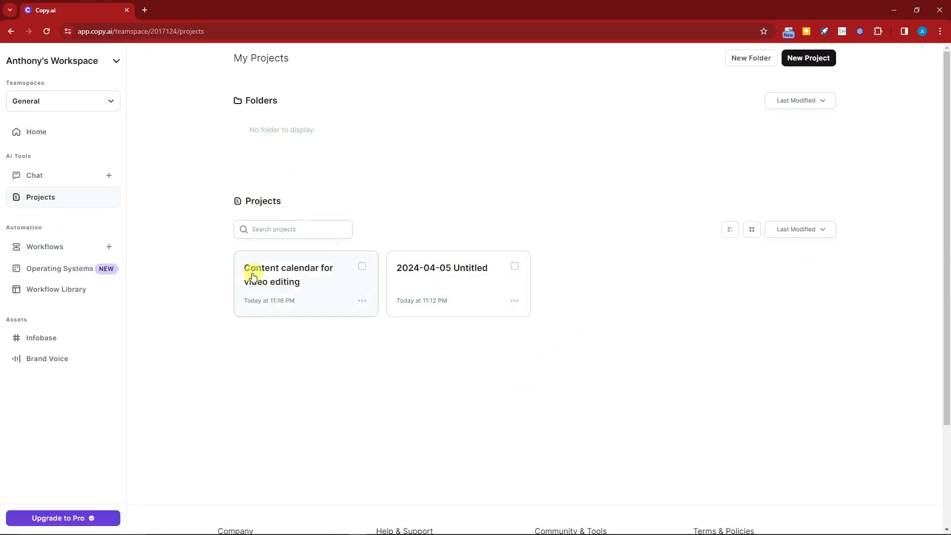
left_click(364, 300)
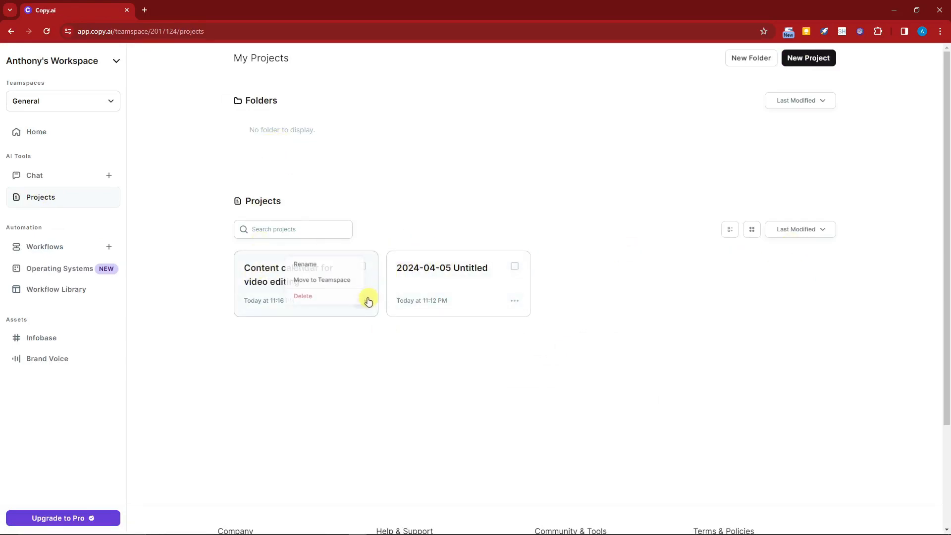
left_click(327, 280)
left_click(418, 297)
left_click(415, 315)
left_click(392, 336)
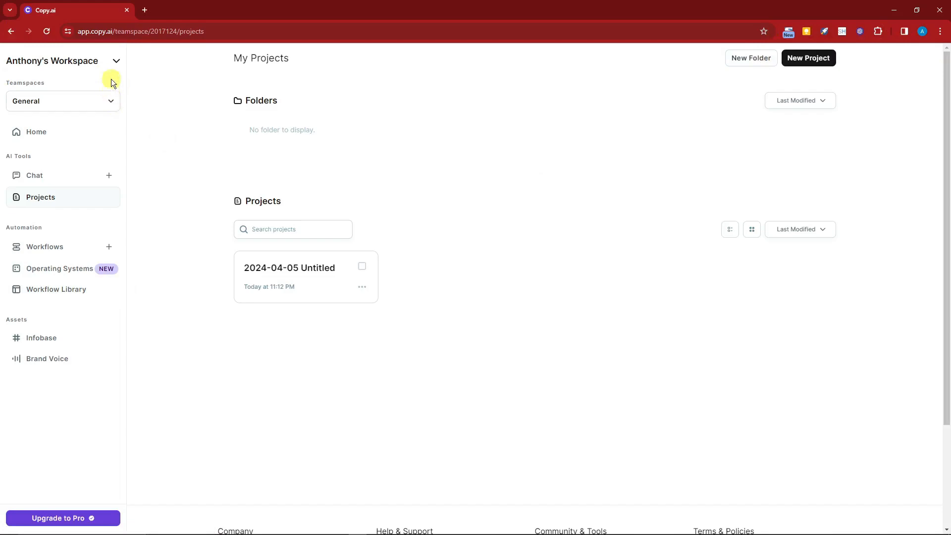
View the options available for the current workspace, and close them without choosing one.
left_click(116, 62)
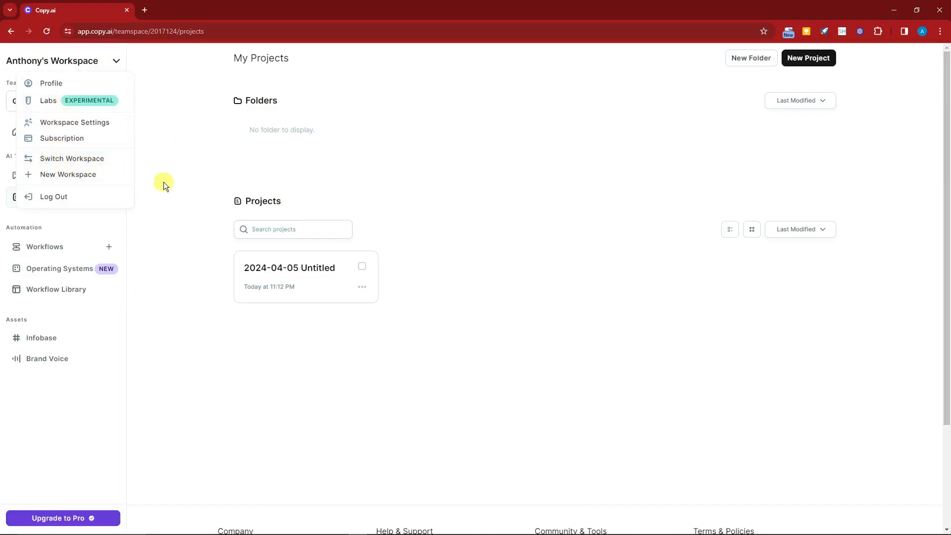
left_click(181, 193)
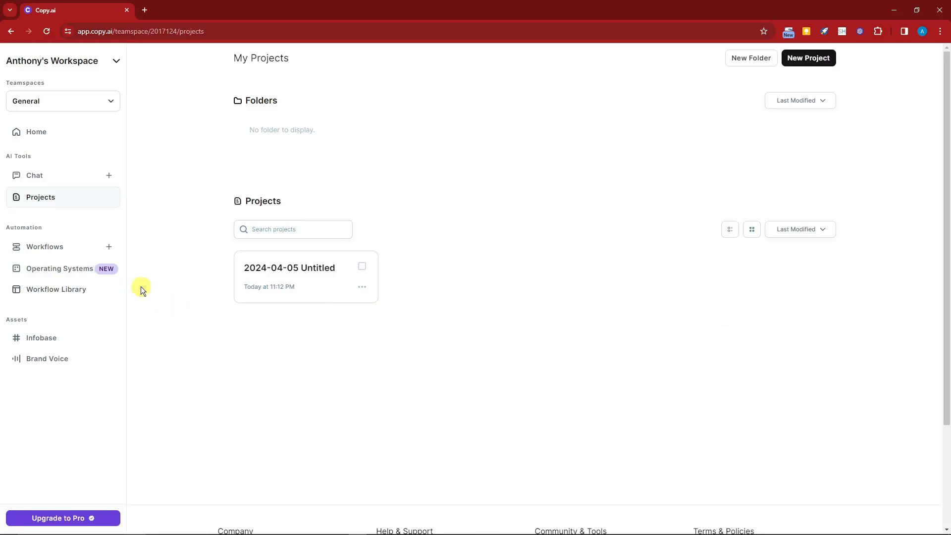
Browse the Workflow Library by category, including Expansion & Retention, Deal Management and Other.
left_click(73, 291)
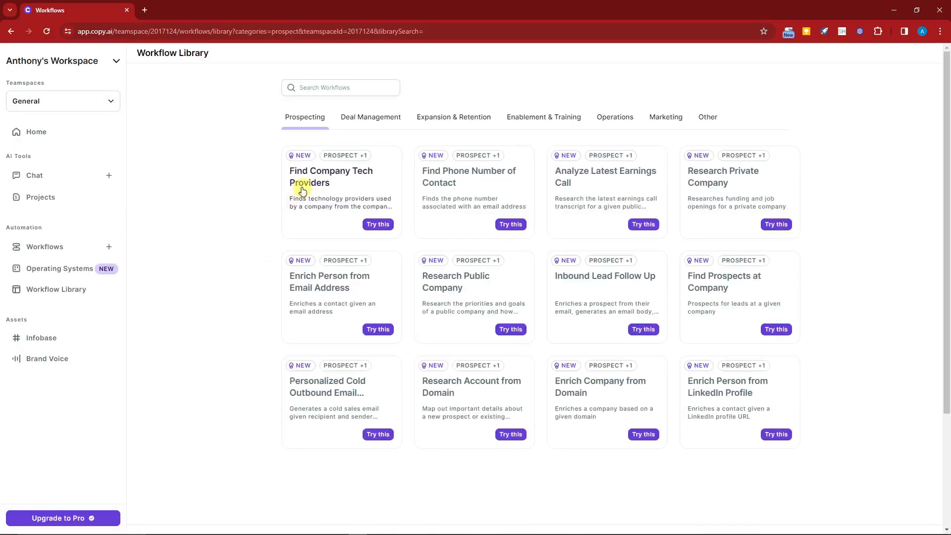
left_click(447, 122)
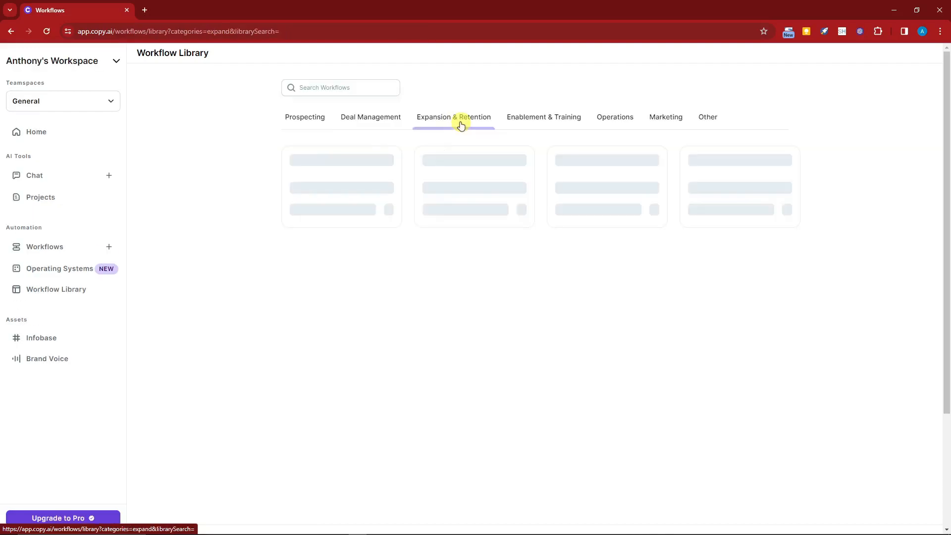
left_click(359, 122)
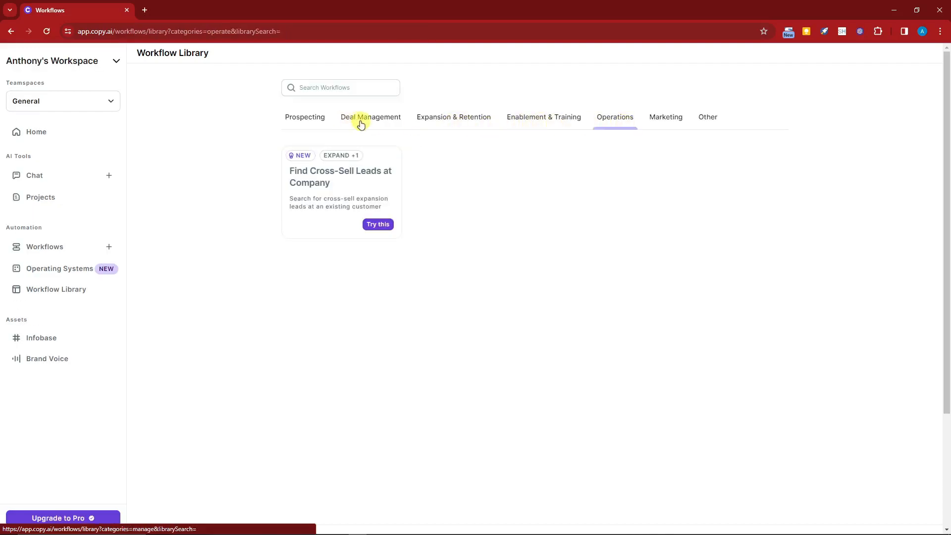
left_click(706, 122)
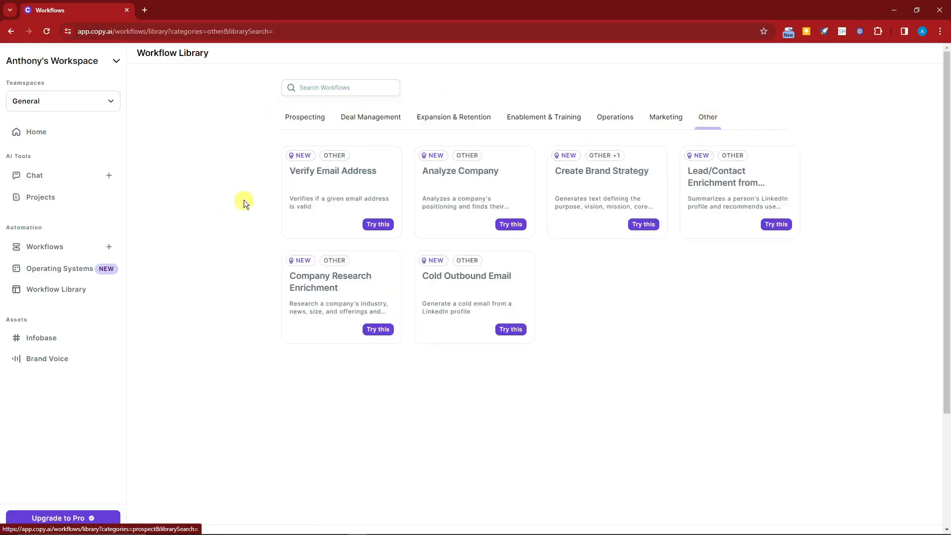
scroll(496, 213, "down", 3)
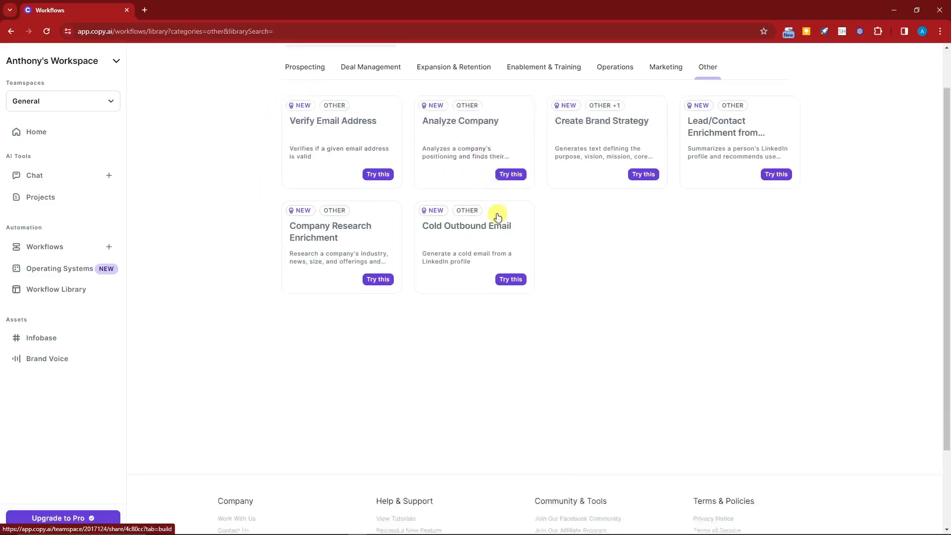
scroll(498, 214, "up", 3)
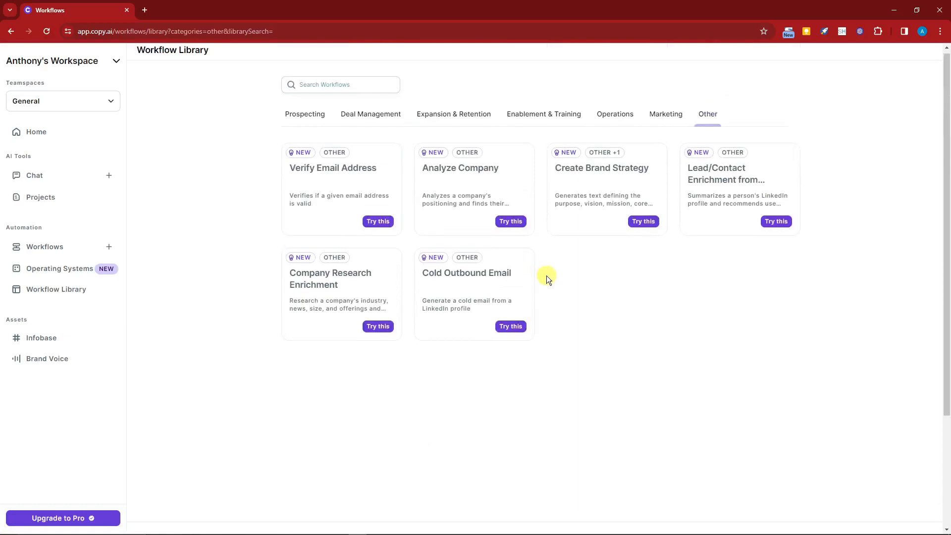
Try the Cold Outbound Email workflow from the library and view its LinkedIn URL and offering description inputs and result steps.
left_click(512, 328)
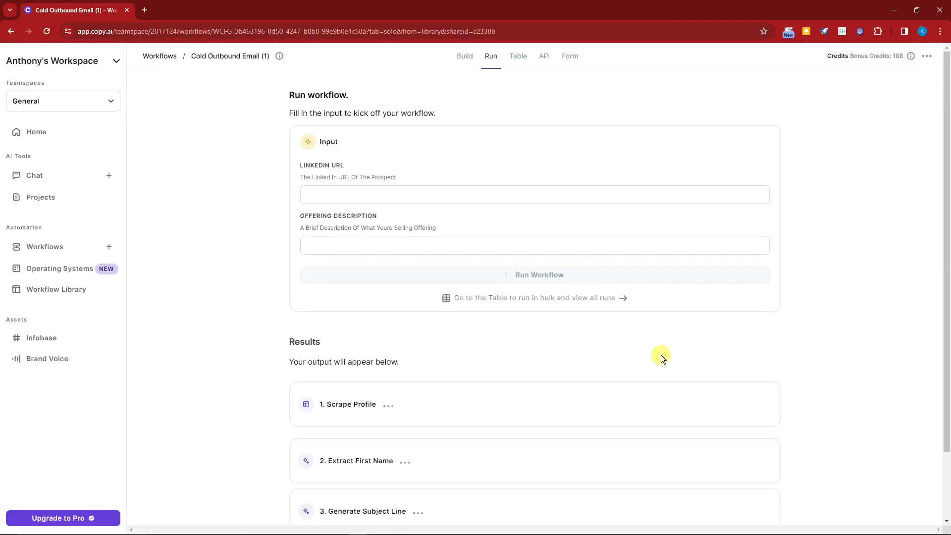
left_click(361, 193)
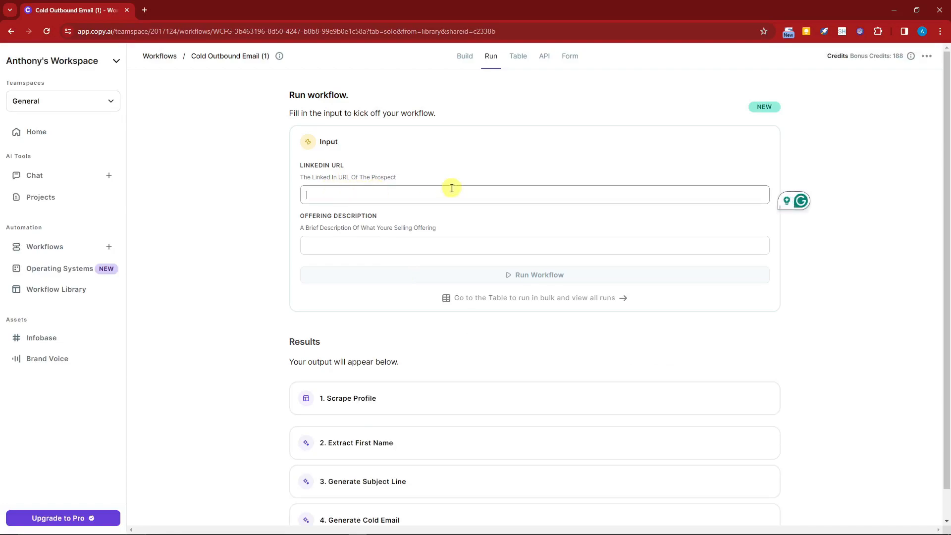
scroll(451, 188, "down", 1)
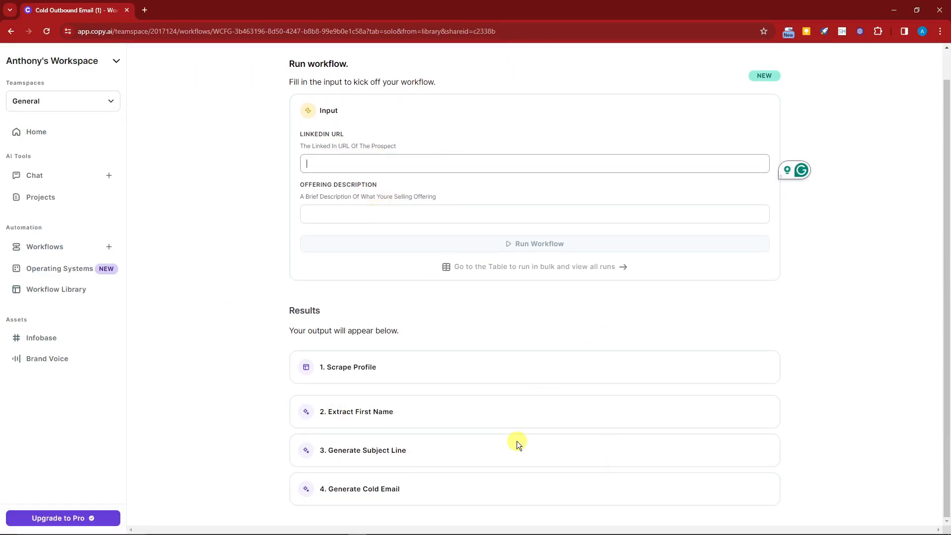
Return to the General teamspace's home page and look over its Chat, Workflows, teamspace activity and Learn more sections.
left_click(35, 132)
scroll(502, 307, "down", 4)
scroll(502, 306, "down", 5)
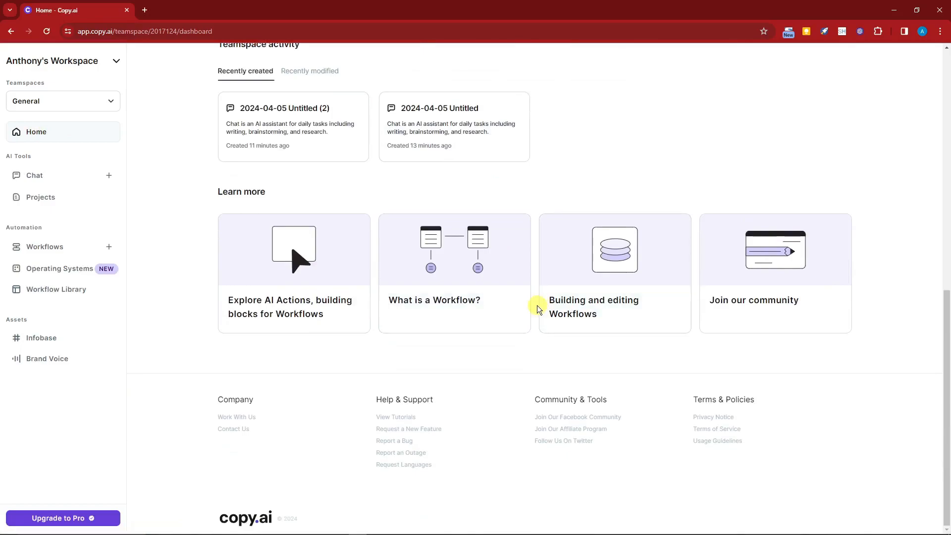
scroll(536, 305, "up", 4)
scroll(532, 308, "up", 3)
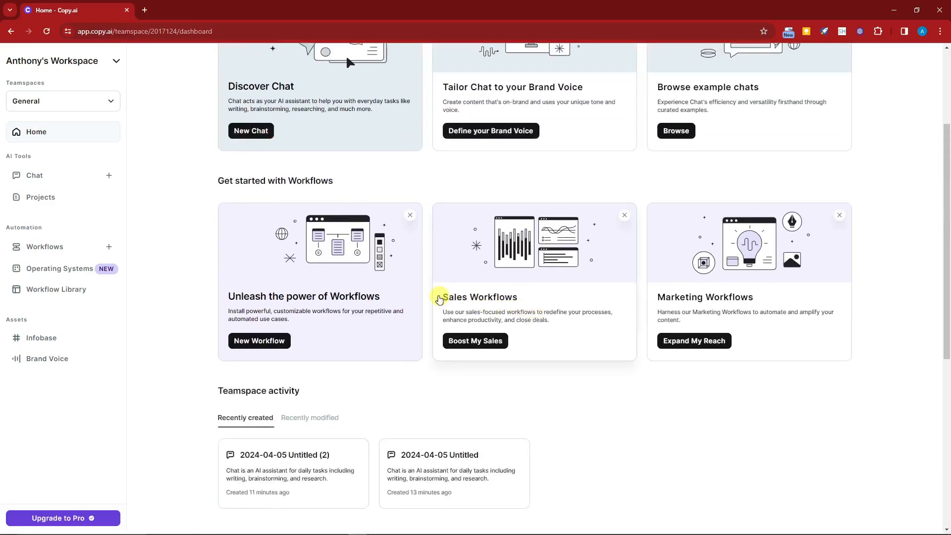
scroll(426, 297, "up", 3)
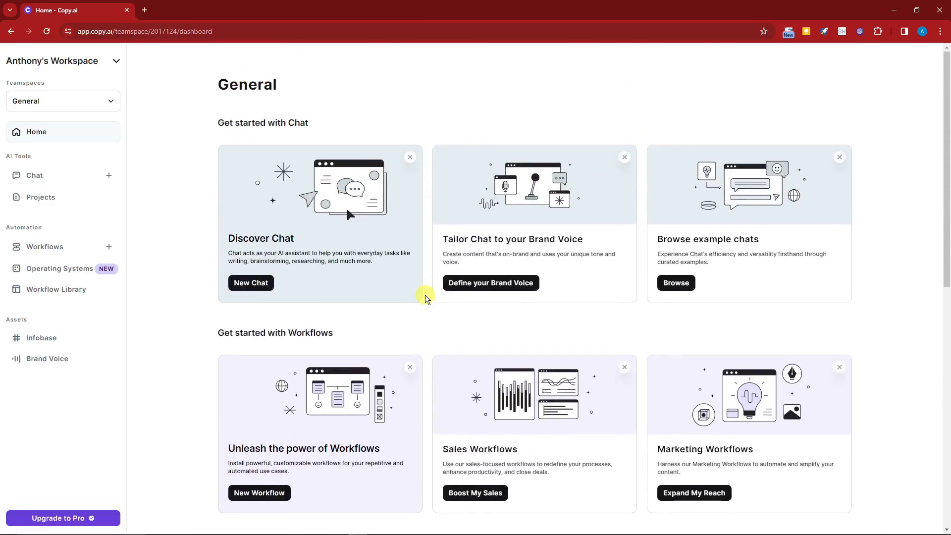
scroll(425, 297, "down", 10)
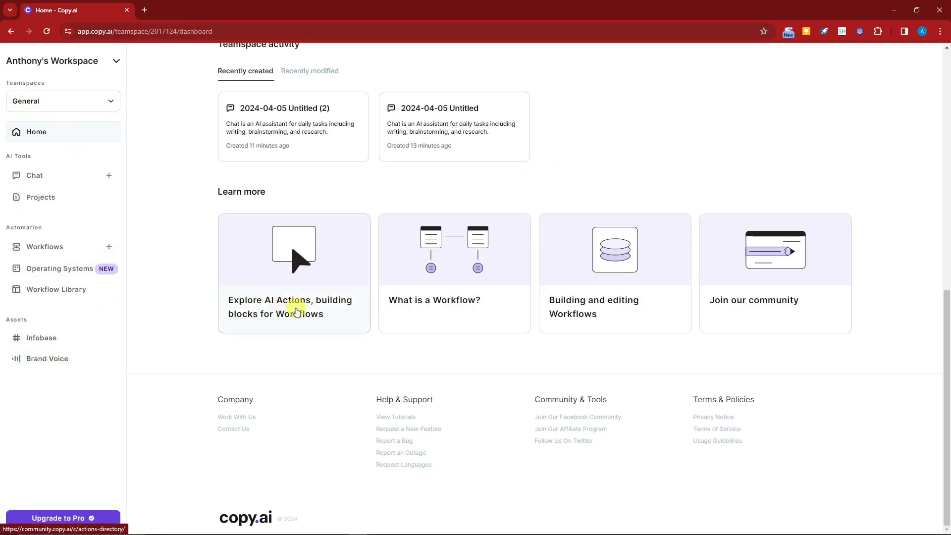
scroll(211, 360, "up", 10)
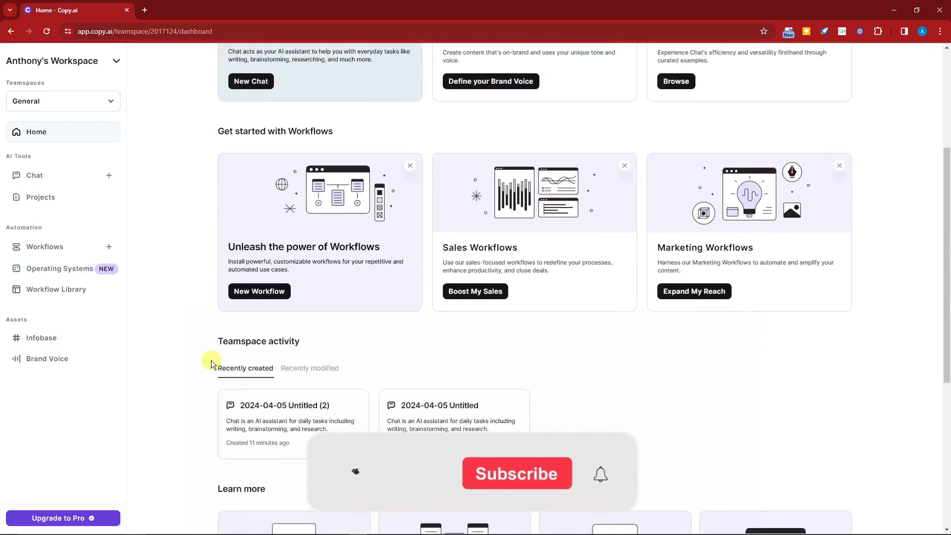